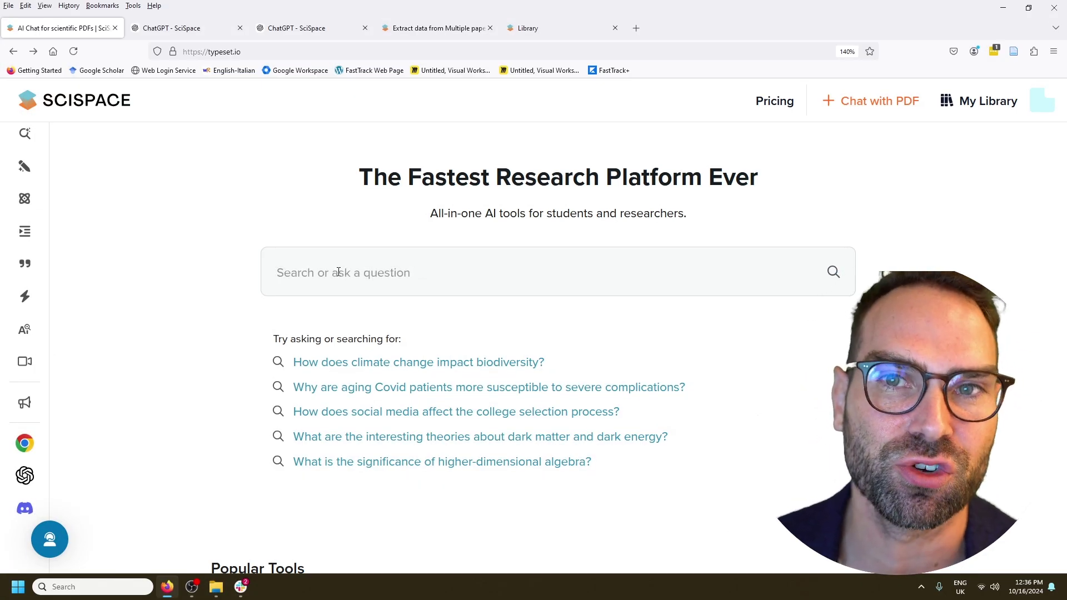
Go to SciSpace's Chat with PDF upload page, which accepts PDFs up to 100 MB.
{"action": "left_click", "coordinate": [338, 272]}
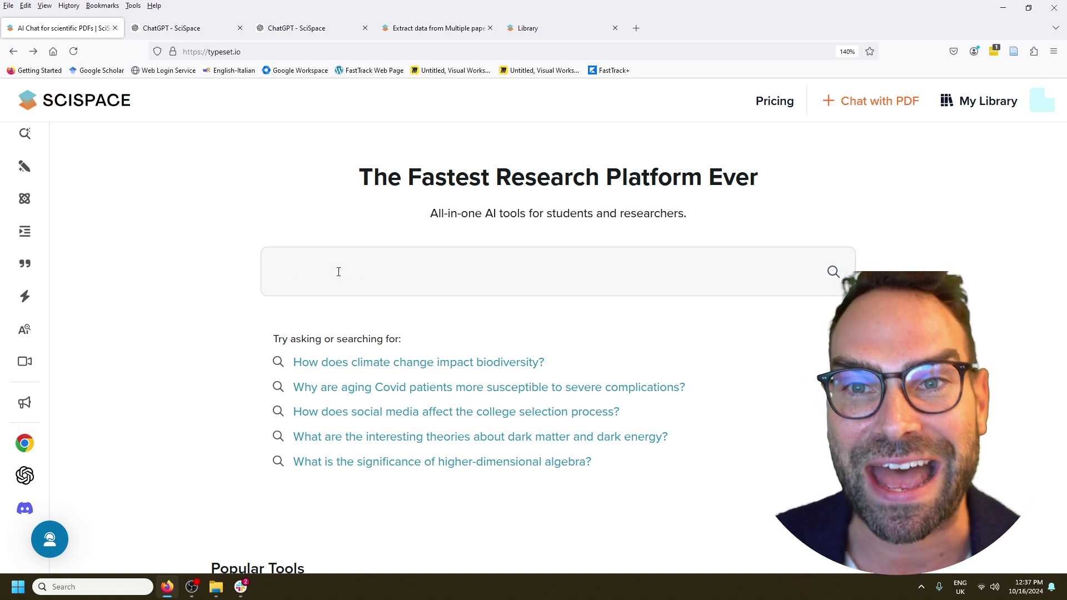
{"action": "mouse_move", "coordinate": [48, 225]}
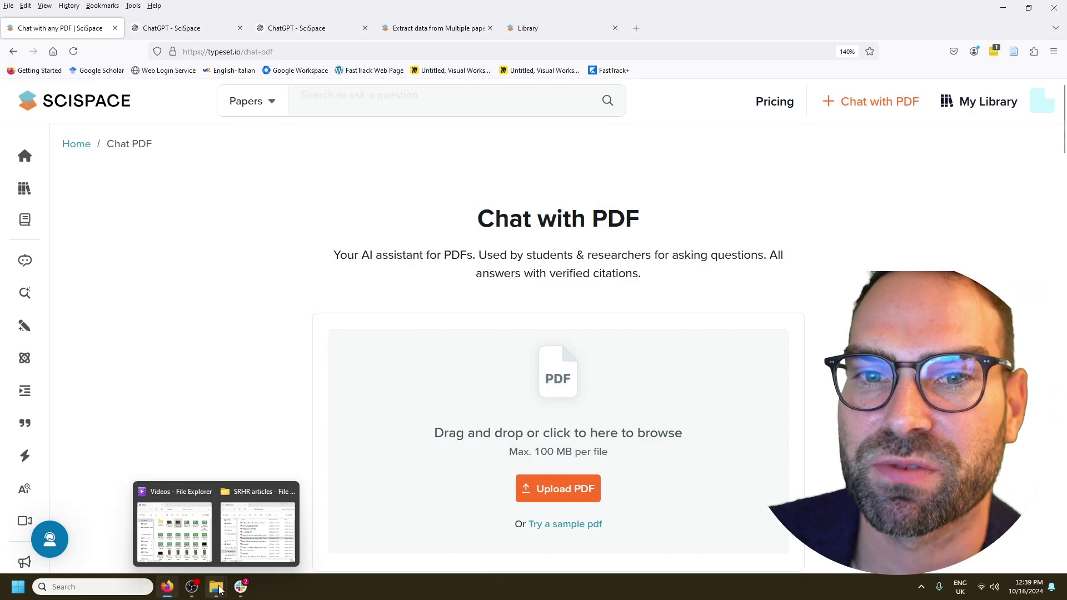
Upload the 2015 Acta Obstet Gynecol Scand surrogacy consent PDF from the SRHR articles folder.
{"action": "left_click", "coordinate": [258, 528]}
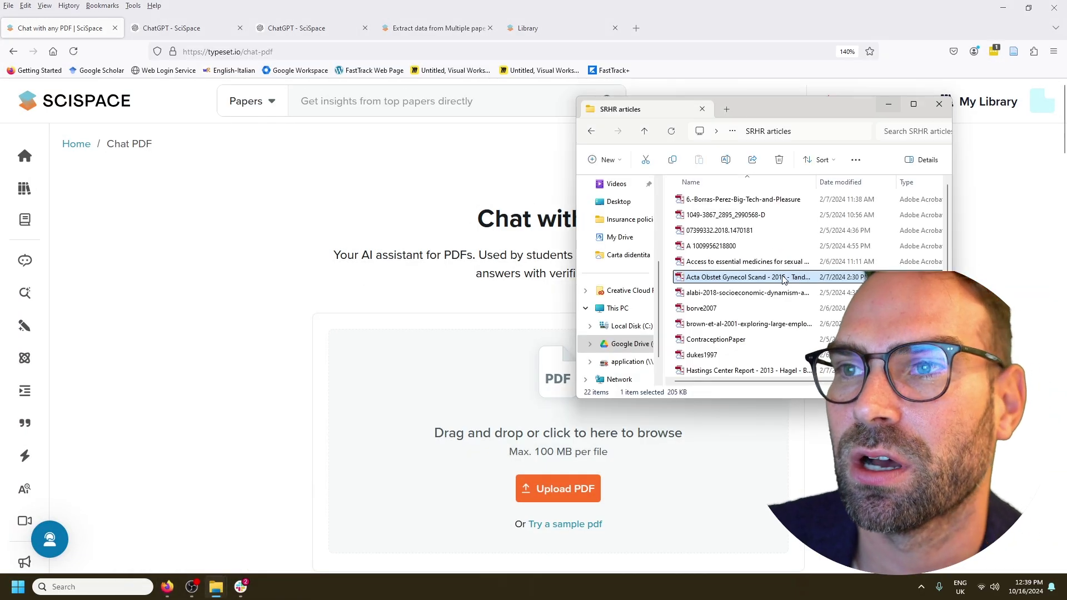
{"action": "left_click_drag", "start_coordinate": [783, 279], "coordinate": [556, 455]}
{"action": "left_click", "coordinate": [888, 105]}
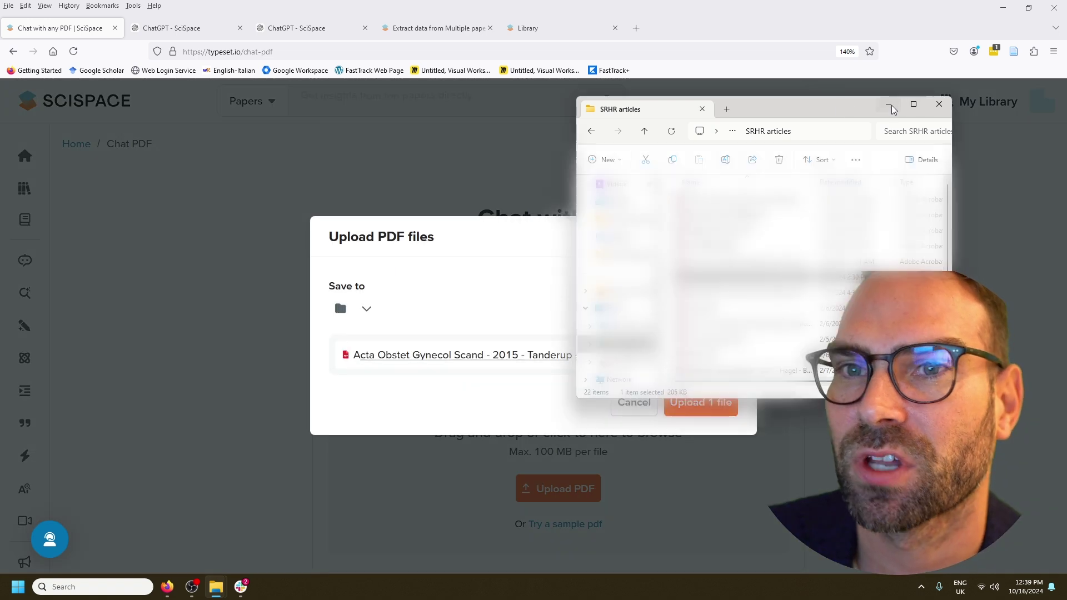
{"action": "left_click", "coordinate": [698, 407]}
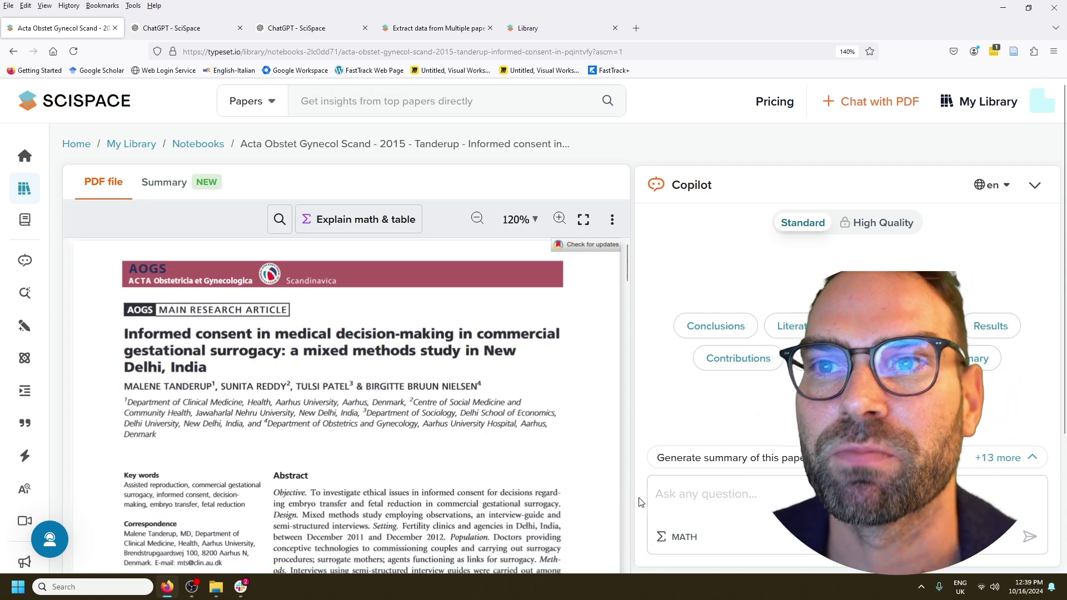
Select the Material and methods paragraph, view Copilot's suggestions, and ask about commercial determinants.
{"action": "scroll", "coordinate": [454, 472], "scroll_direction": "down", "scroll_amount": 10}
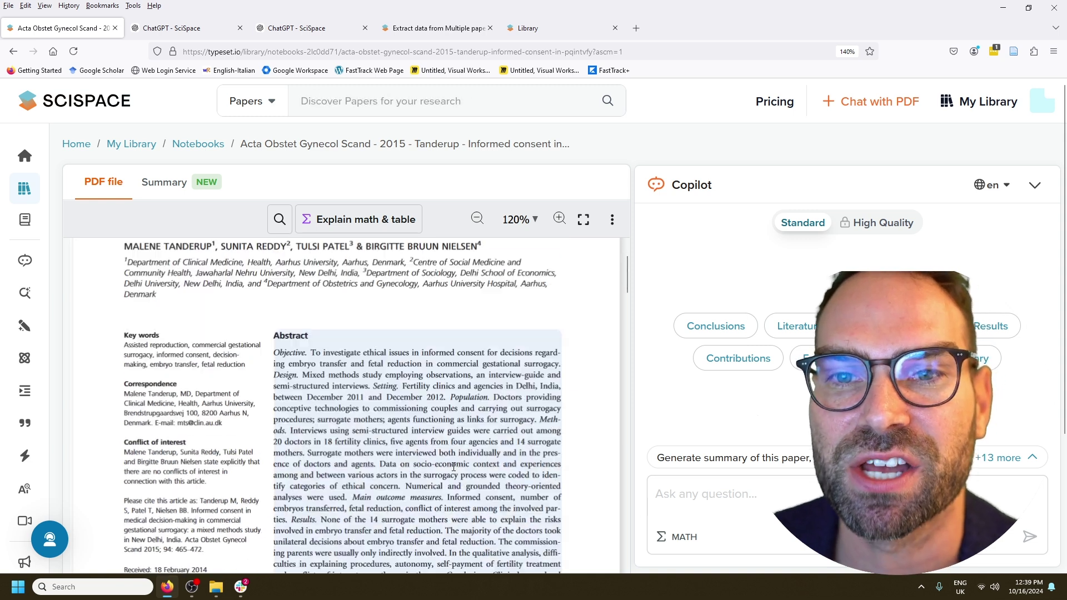
{"action": "scroll", "coordinate": [454, 472], "scroll_direction": "down", "scroll_amount": 10}
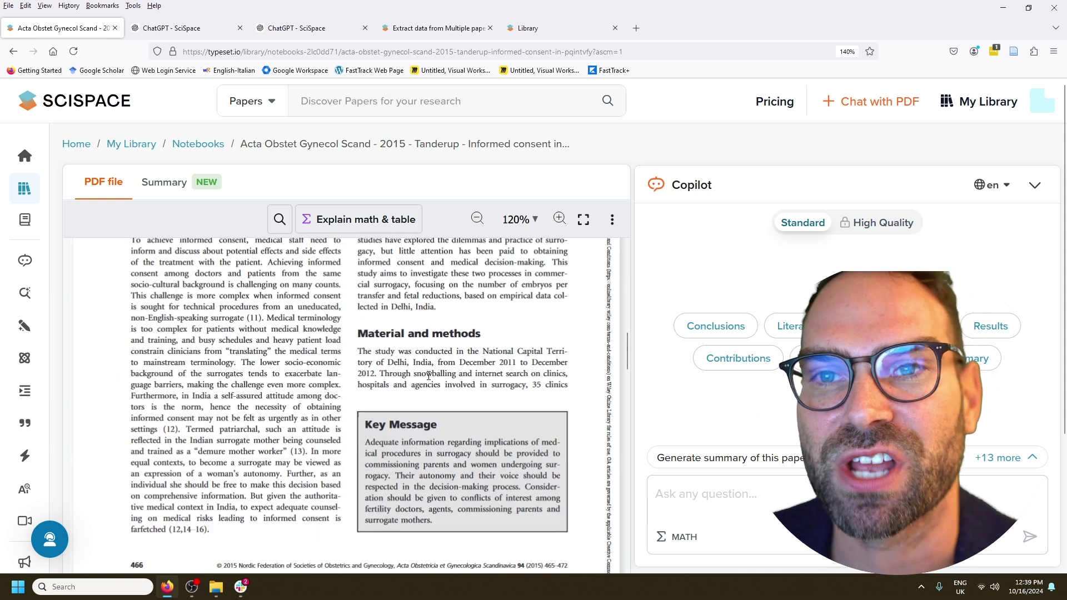
{"action": "triple_click", "coordinate": [429, 375]}
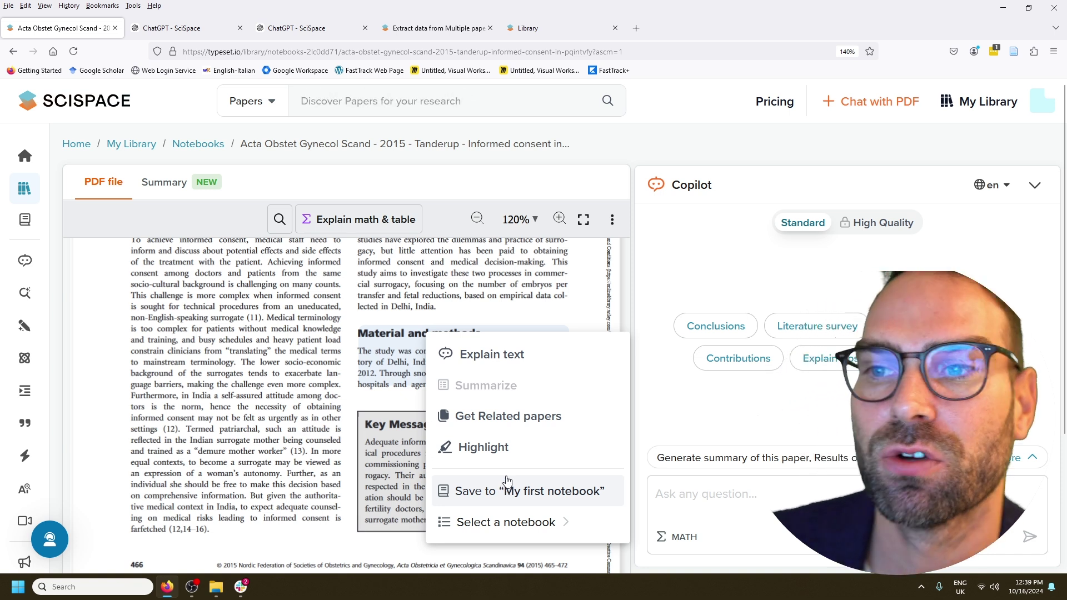
{"action": "left_click", "coordinate": [723, 493]}
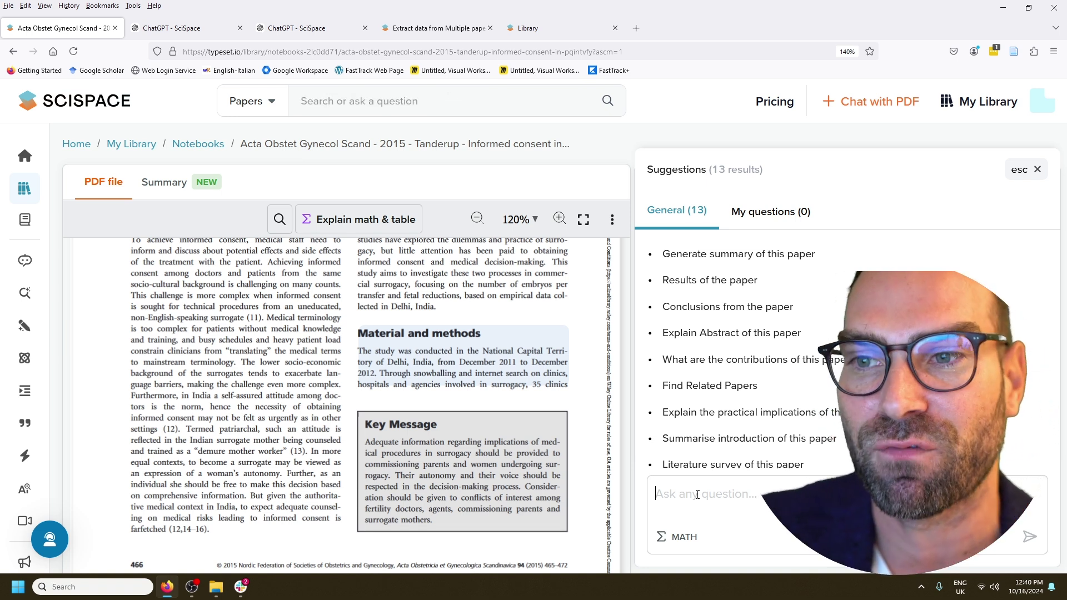
{"action": "type", "text": "what new evidence did the paper provide on the impact of commercial determinants on sexual and reproductive health?"}
{"action": "key", "text": "Return"}
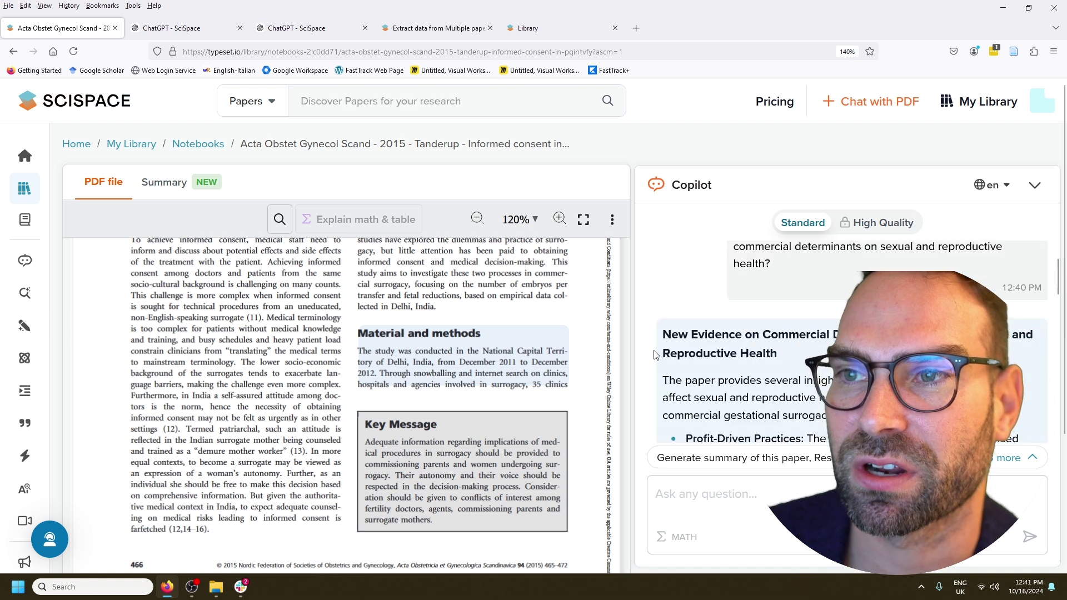
Scroll through Copilot's commercial-determinants answer, briefly highlighting part of it.
{"action": "scroll", "coordinate": [655, 355], "scroll_direction": "down", "scroll_amount": 3}
{"action": "left_click_drag", "start_coordinate": [685, 292], "coordinate": [736, 379]}
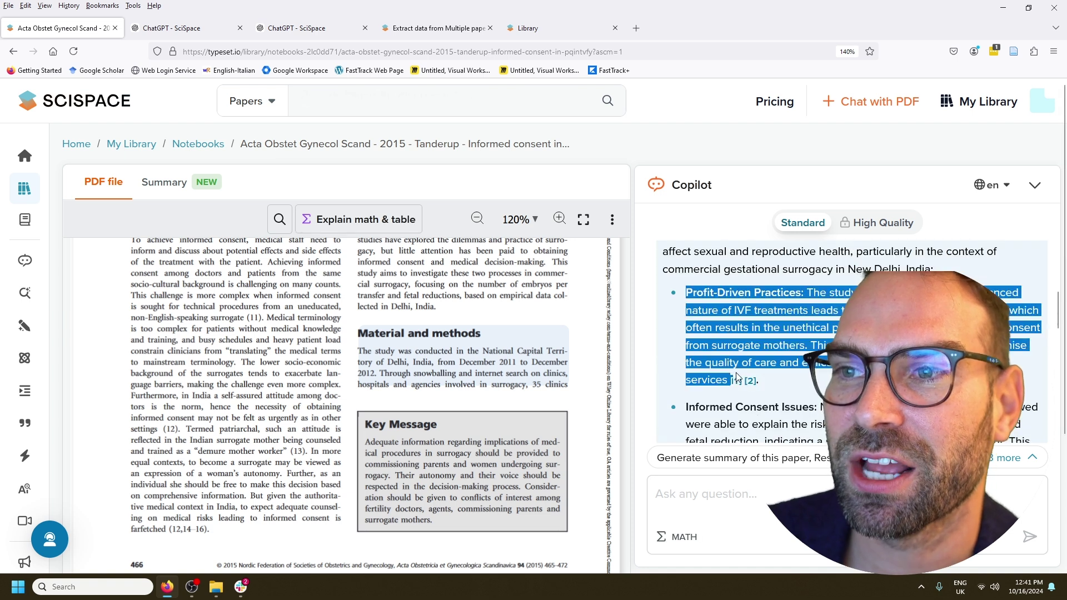
{"action": "scroll", "coordinate": [793, 376], "scroll_direction": "down", "scroll_amount": 2}
{"action": "left_click", "coordinate": [743, 385]}
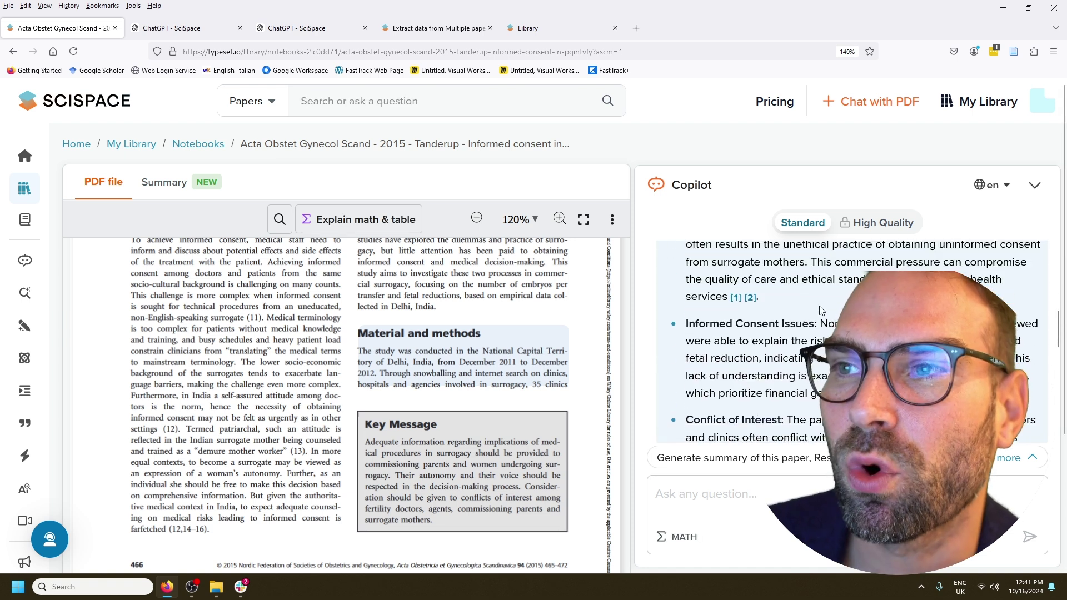
{"action": "scroll", "coordinate": [743, 385], "scroll_direction": "up", "scroll_amount": 2}
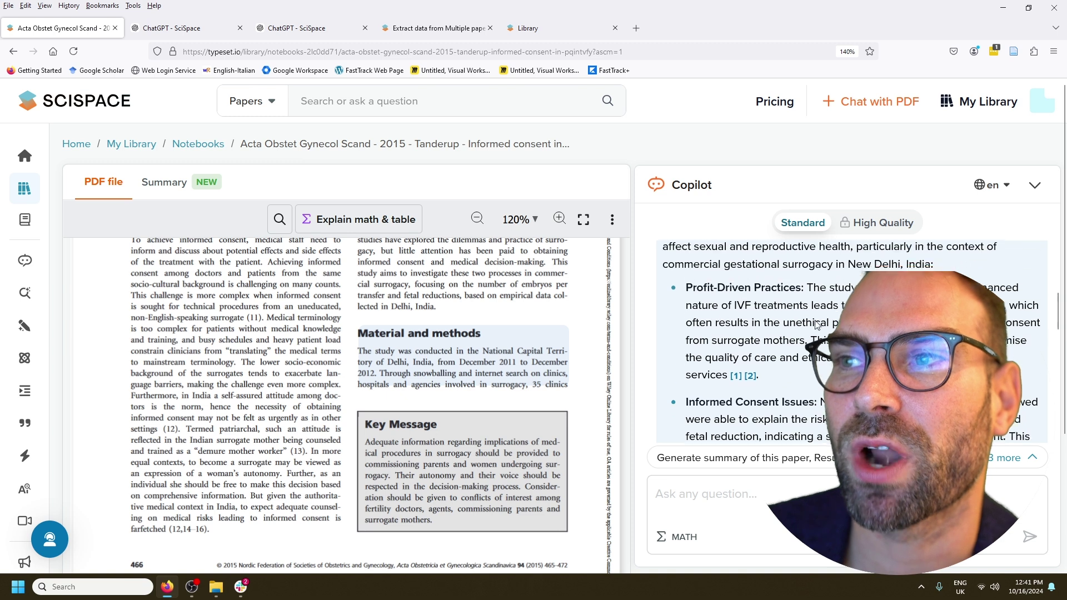
Jump to the cited page 7 Conclusion passage and read the rest of the answer.
{"action": "left_click", "coordinate": [737, 384]}
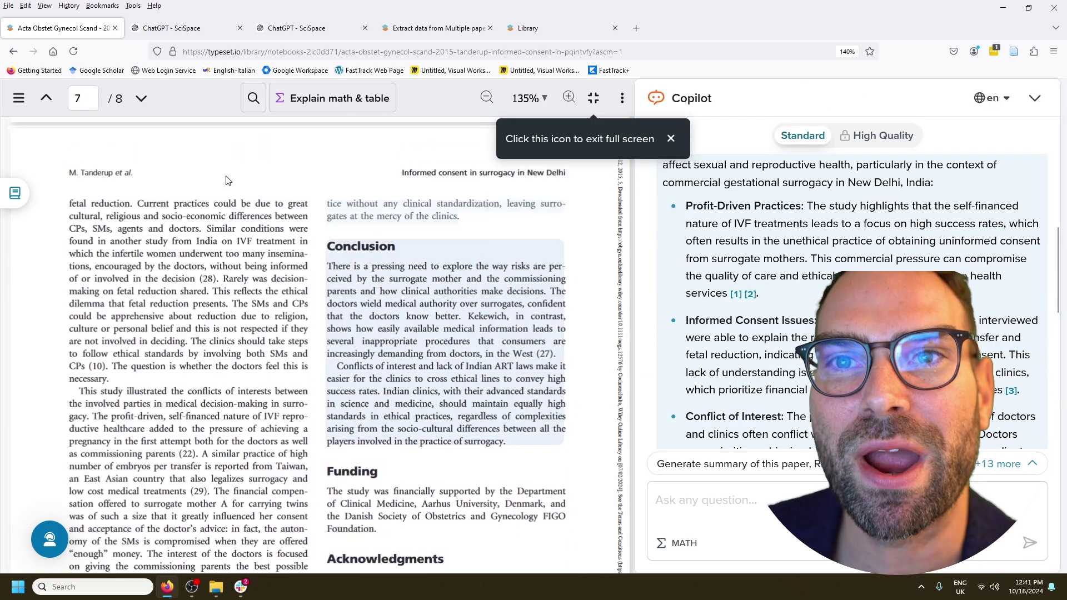
{"action": "mouse_move", "coordinate": [736, 299]}
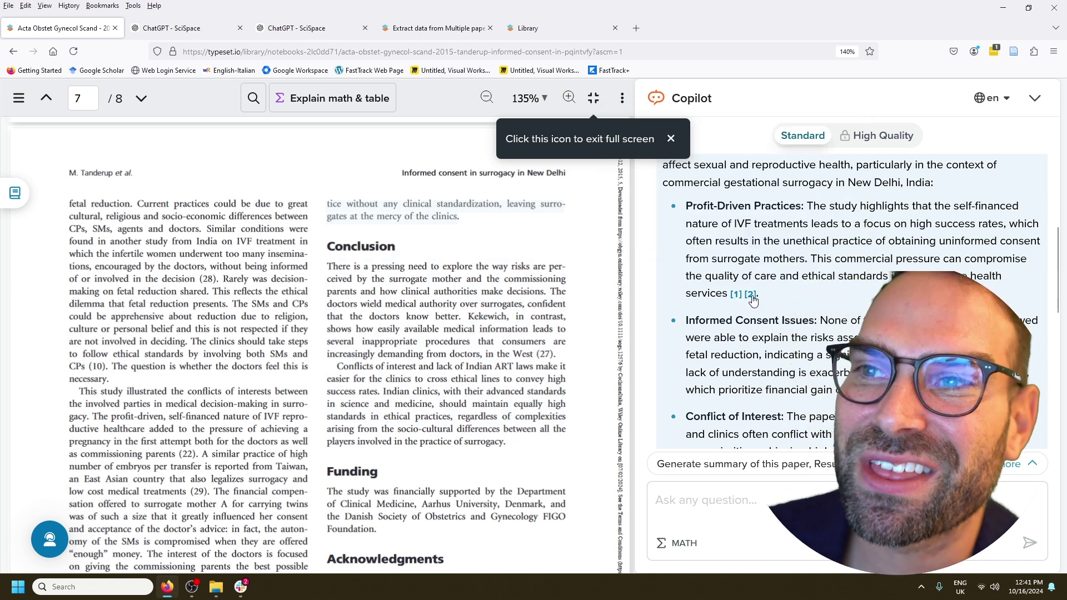
{"action": "scroll", "coordinate": [752, 301], "scroll_direction": "down", "scroll_amount": 2}
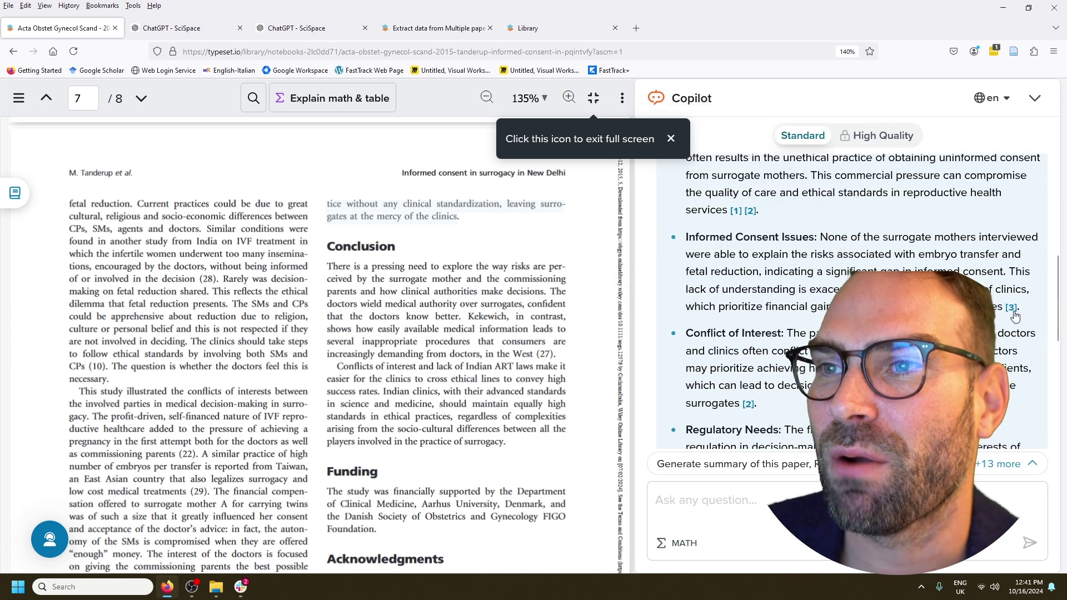
{"action": "mouse_move", "coordinate": [1013, 312]}
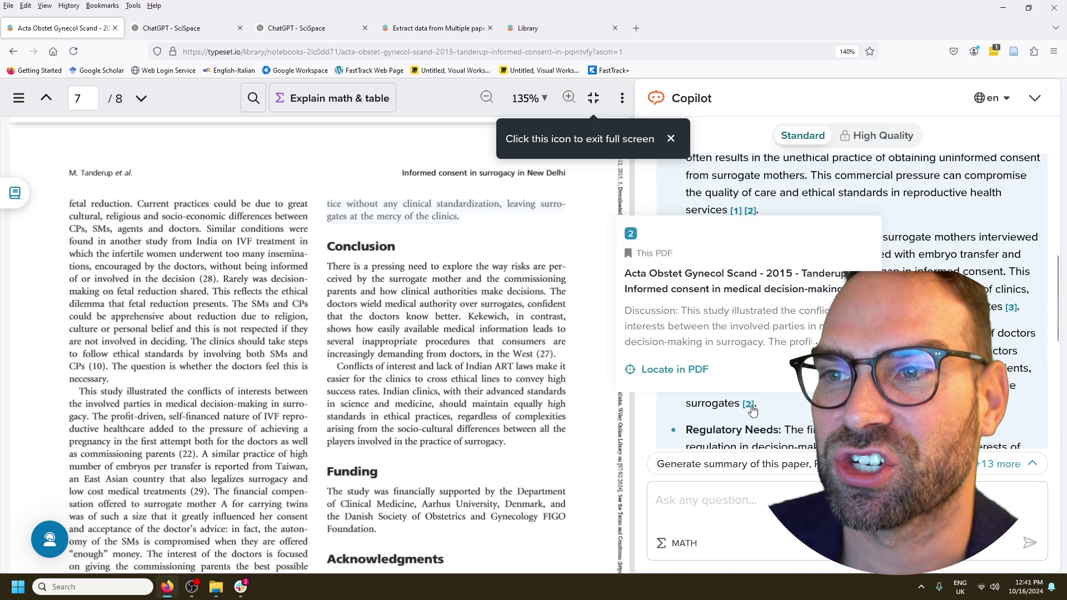
{"action": "scroll", "coordinate": [121, 266], "scroll_direction": "down", "scroll_amount": 5}
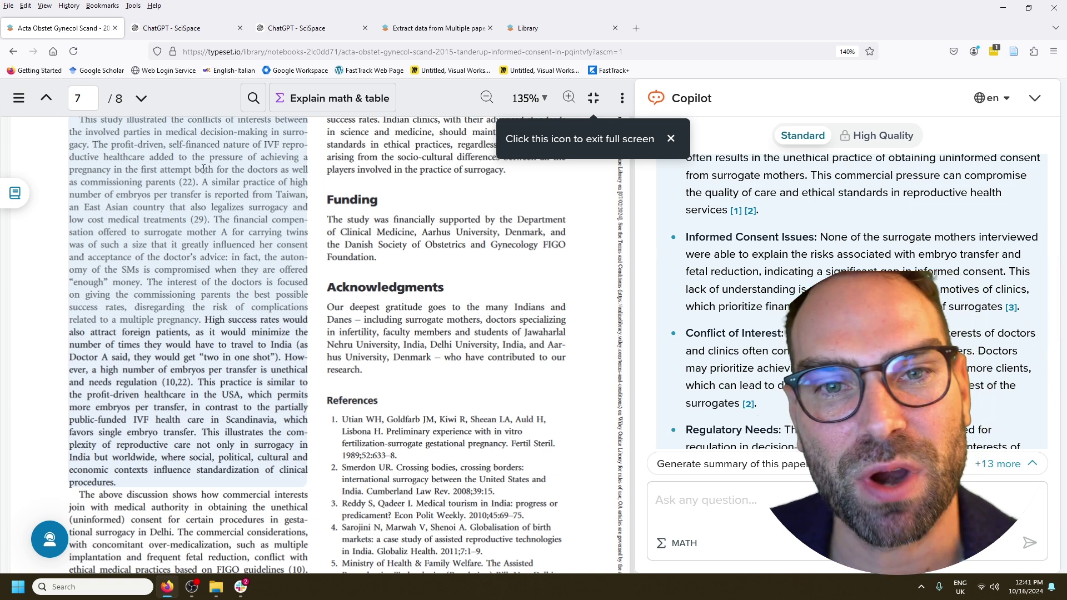
{"action": "scroll", "coordinate": [315, 260], "scroll_direction": "up", "scroll_amount": 3}
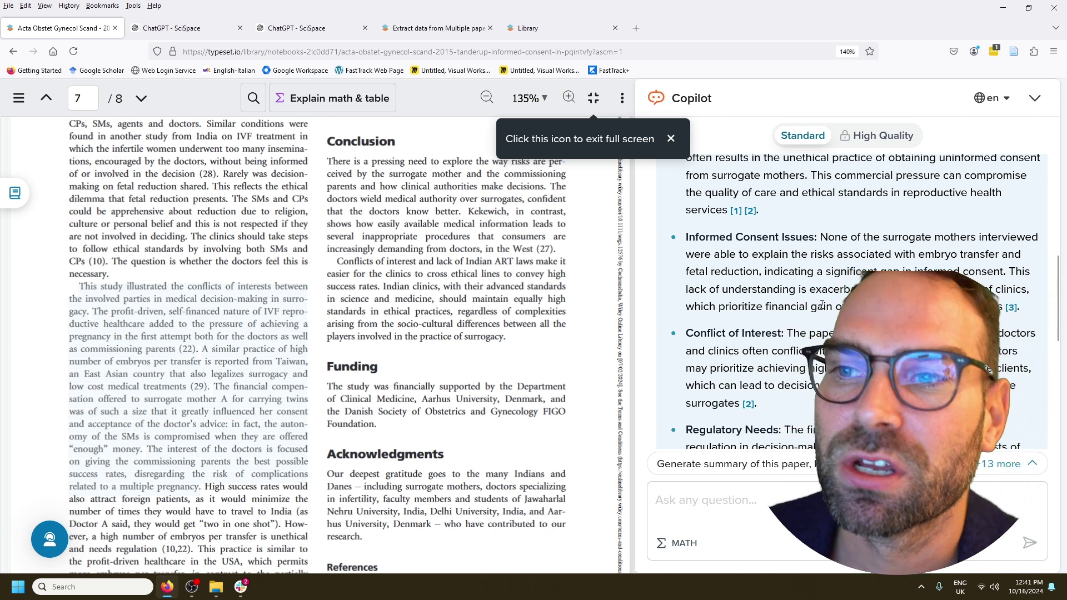
{"action": "scroll", "coordinate": [795, 371], "scroll_direction": "down", "scroll_amount": 3}
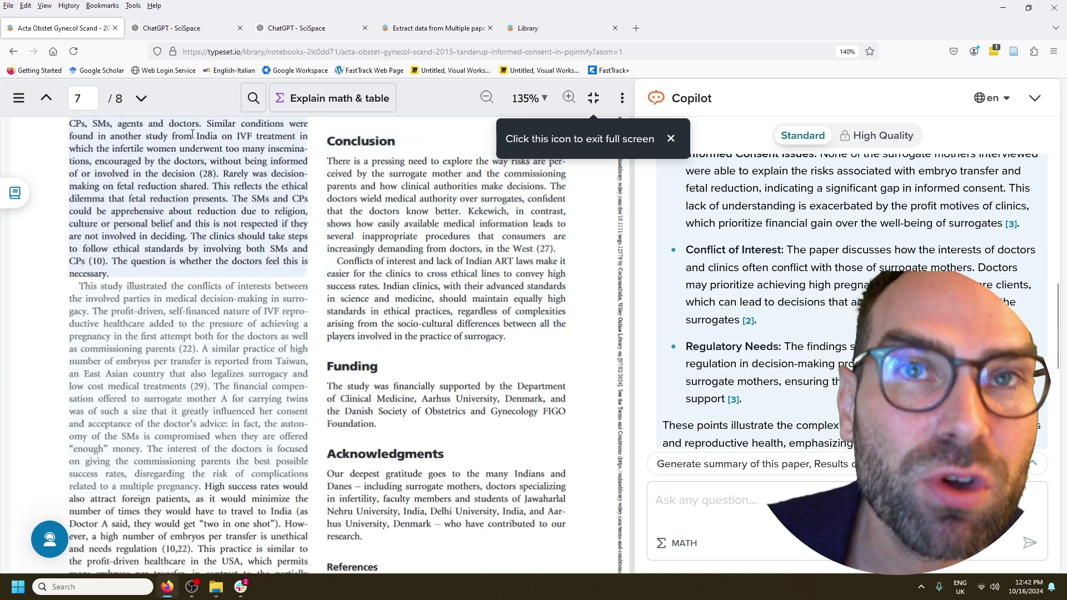
Attach the 2015 surrogacy consent PDF to the SciSpace GPT chat in ChatGPT.
{"action": "left_click", "coordinate": [196, 25]}
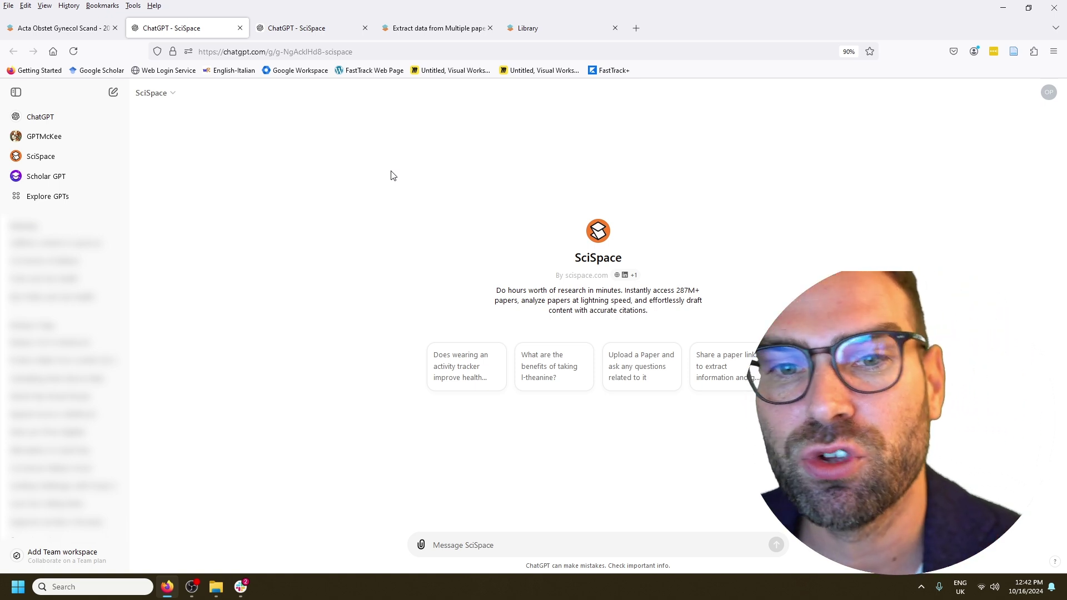
{"action": "mouse_move", "coordinate": [217, 589]}
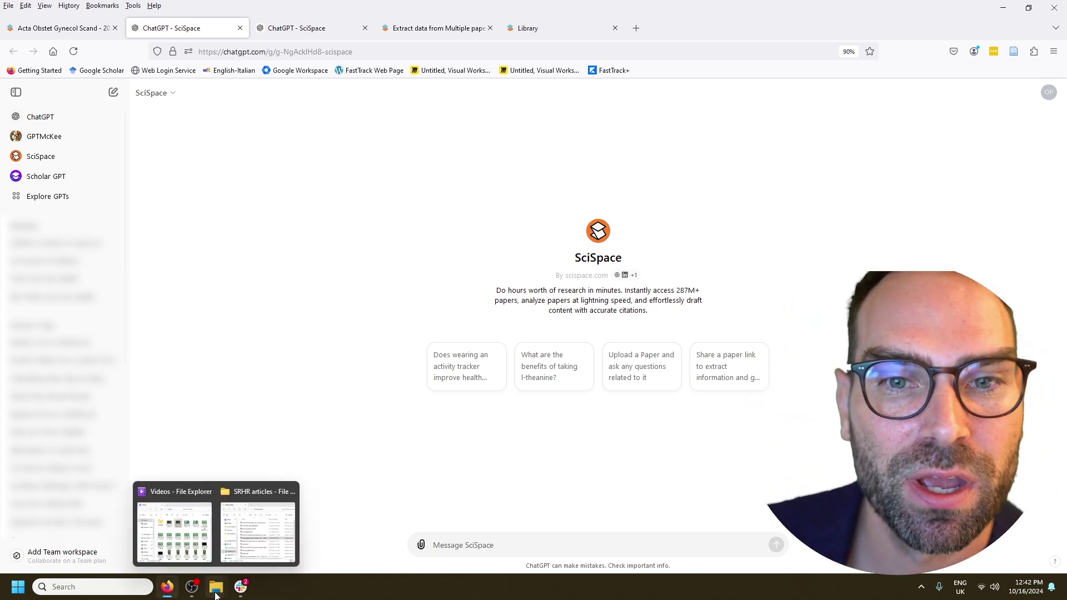
{"action": "left_click", "coordinate": [282, 514]}
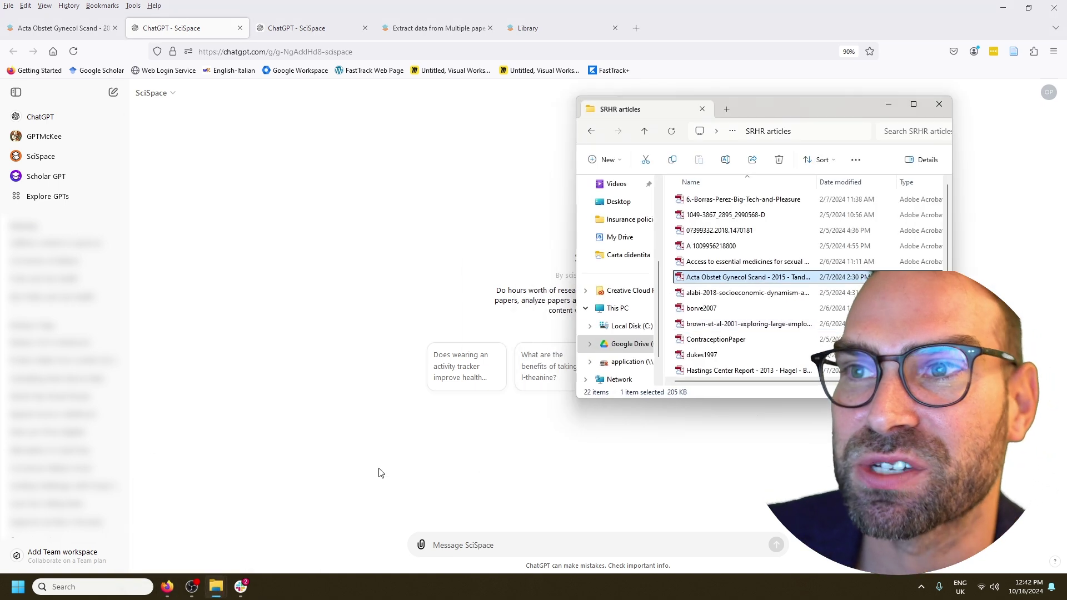
{"action": "left_click_drag", "start_coordinate": [752, 278], "coordinate": [489, 478]}
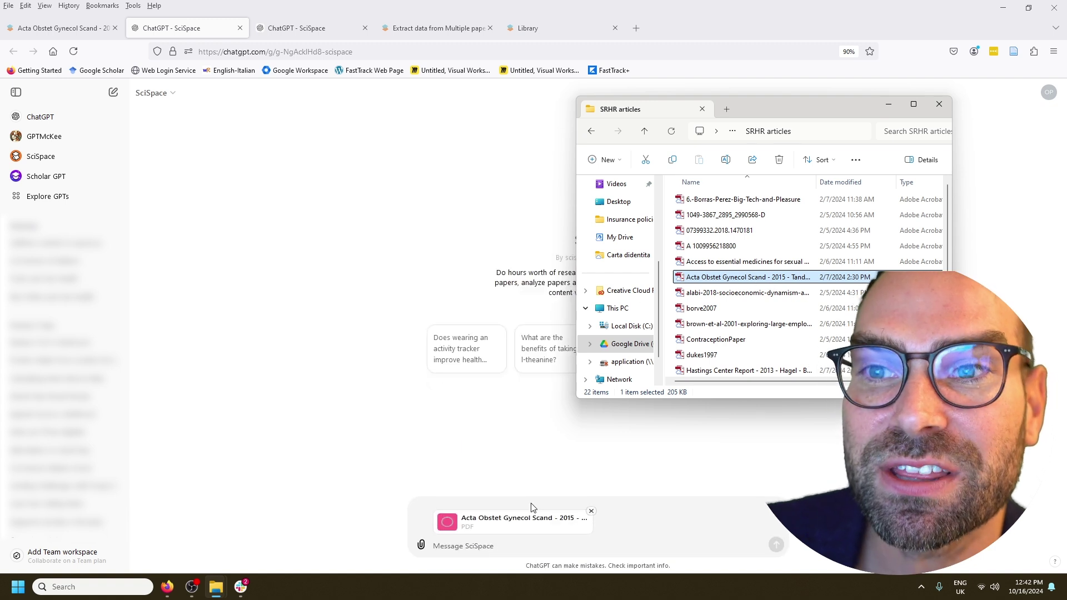
{"action": "left_click", "coordinate": [885, 109]}
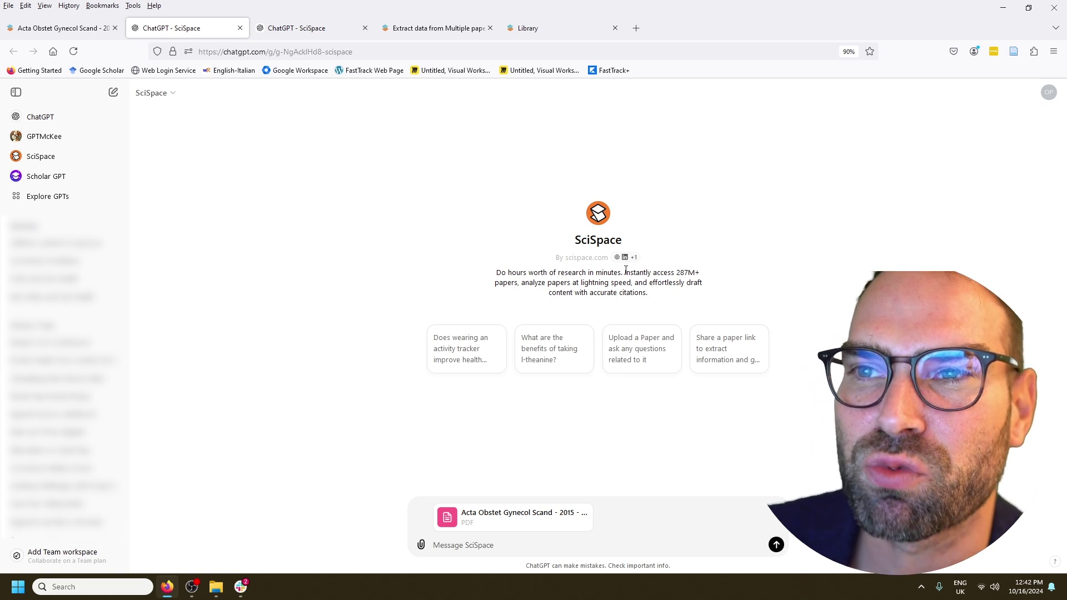
Highlight the GPT's 287M+ papers description, then send the attached paper.
{"action": "left_click_drag", "start_coordinate": [624, 272], "coordinate": [705, 274]}
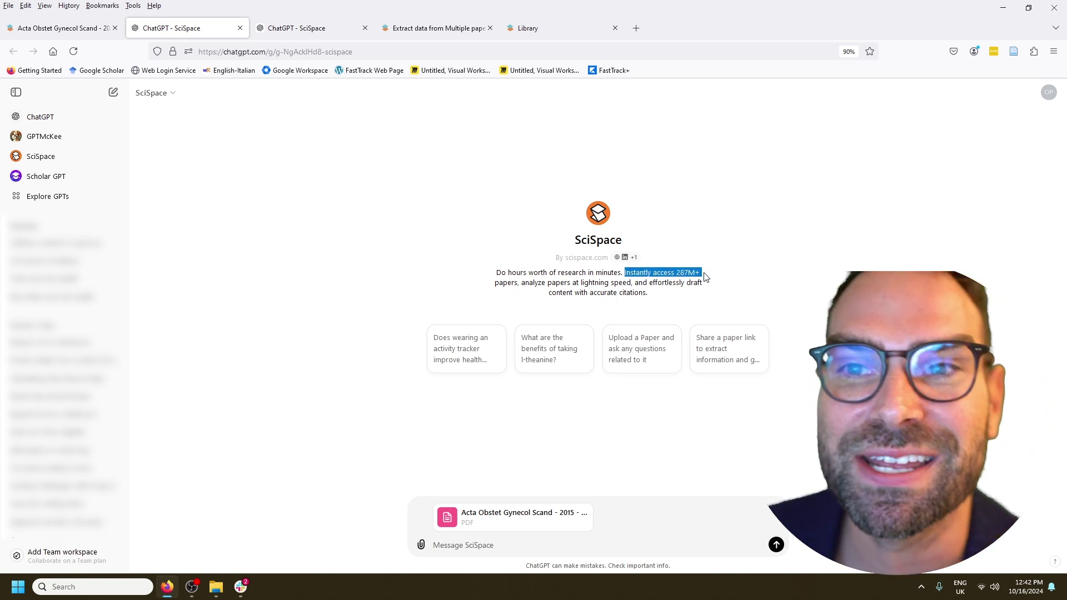
{"action": "left_click_drag", "start_coordinate": [706, 277], "coordinate": [652, 291]}
{"action": "left_click", "coordinate": [653, 296]}
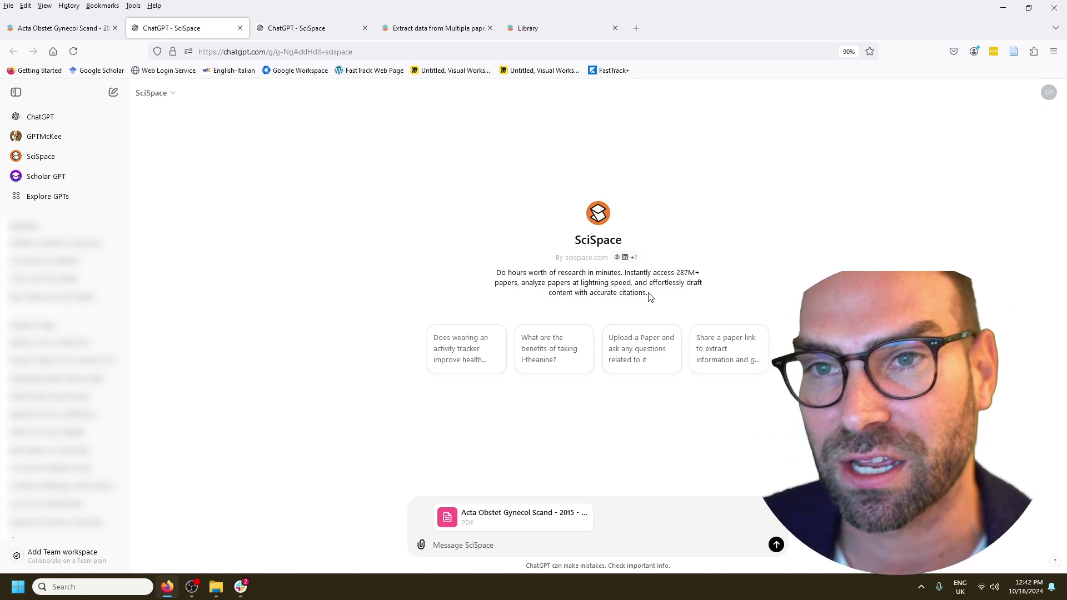
{"action": "left_click", "coordinate": [776, 545]}
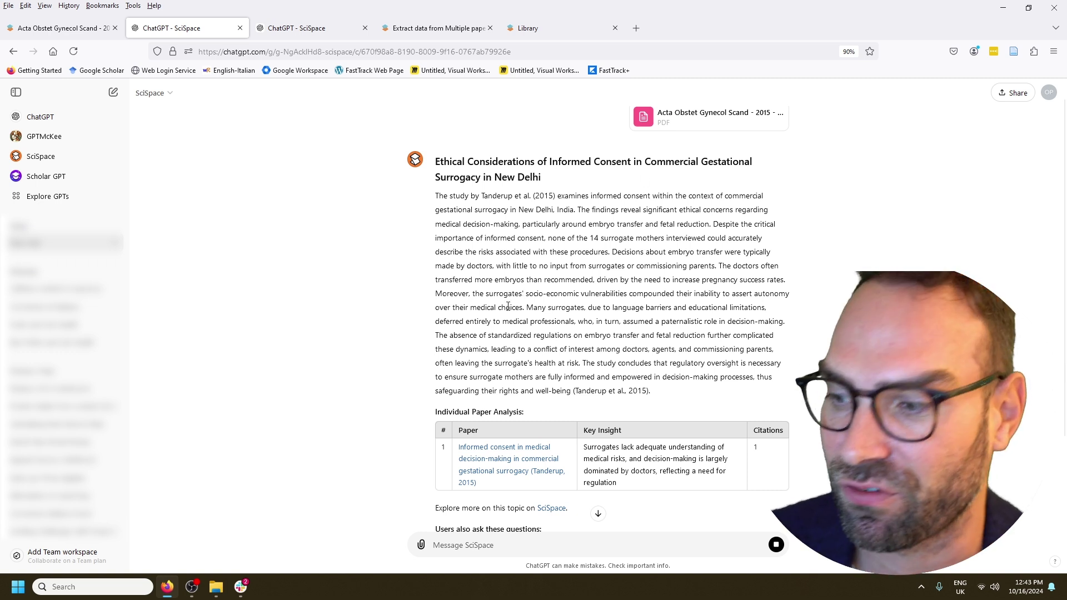
Scroll through the SciSpace GPT's analysis of the surrogacy consent paper.
{"action": "scroll", "coordinate": [507, 306], "scroll_direction": "down", "scroll_amount": 2}
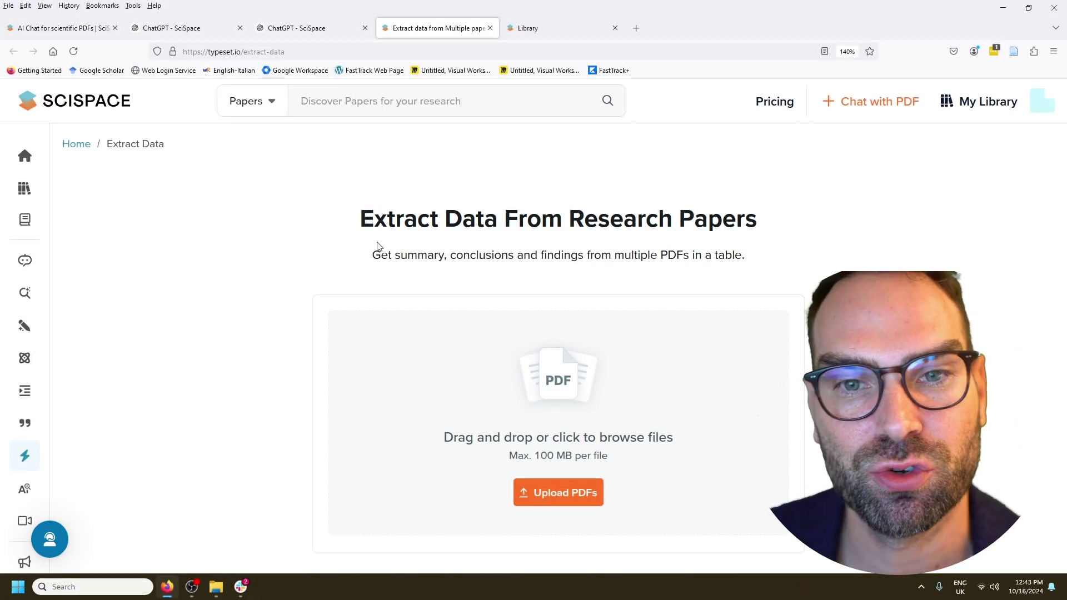
Select all 22 PDFs in SRHR articles and upload them to the SciSpace library.
{"action": "mouse_move", "coordinate": [216, 589]}
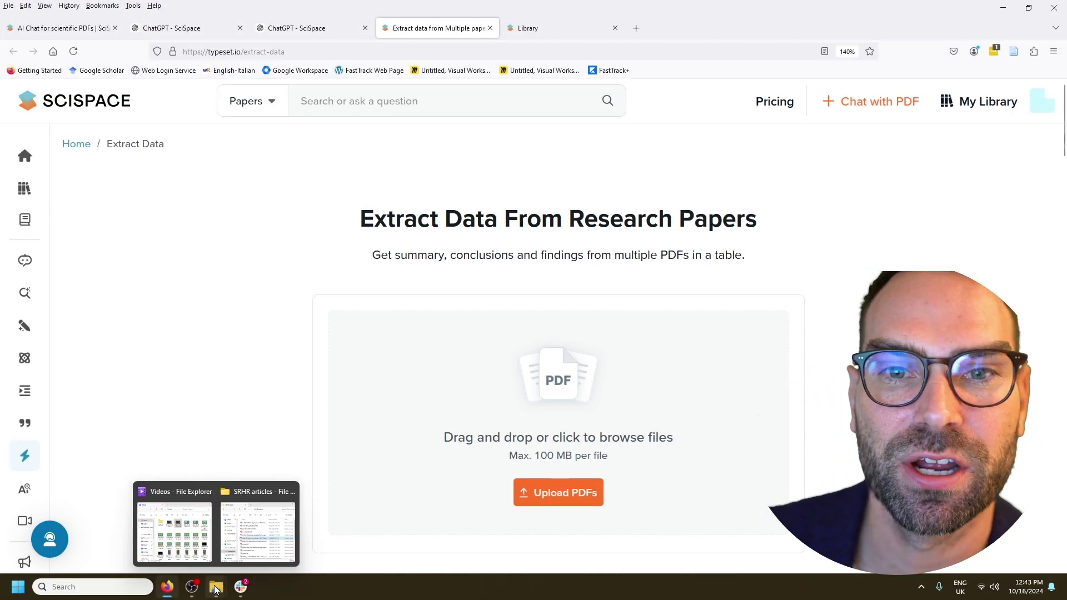
{"action": "left_click", "coordinate": [257, 533]}
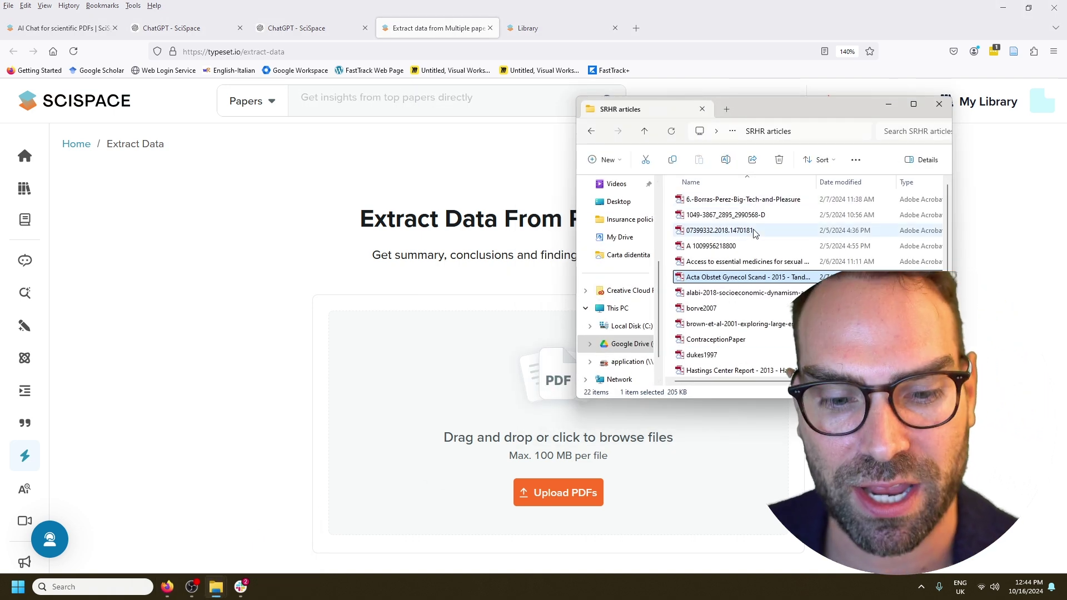
{"action": "key", "text": "ctrl+a"}
{"action": "left_click_drag", "start_coordinate": [750, 252], "coordinate": [542, 482]}
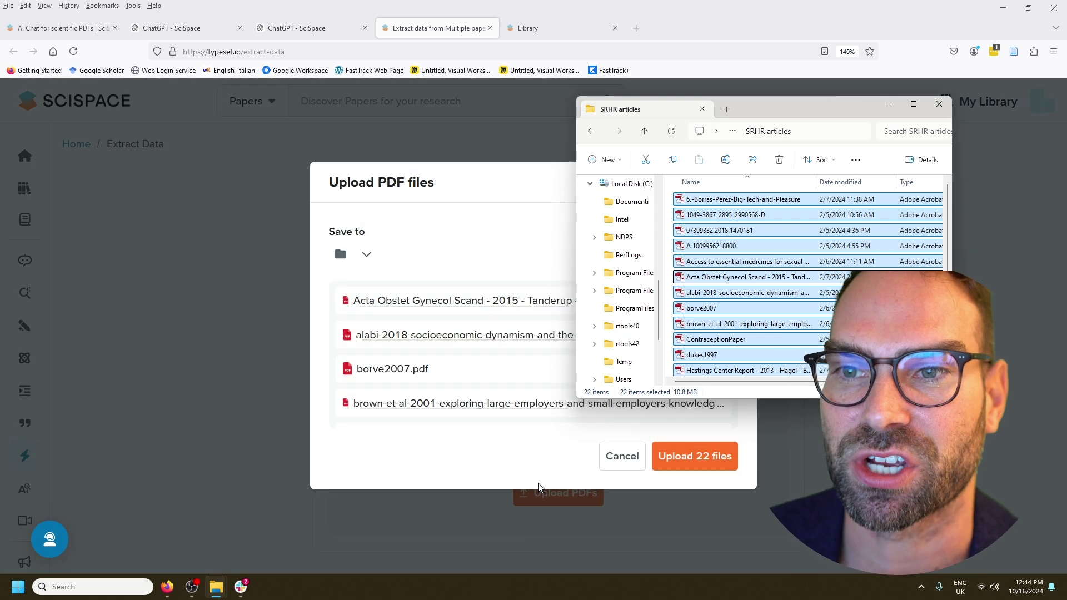
{"action": "left_click", "coordinate": [692, 453]}
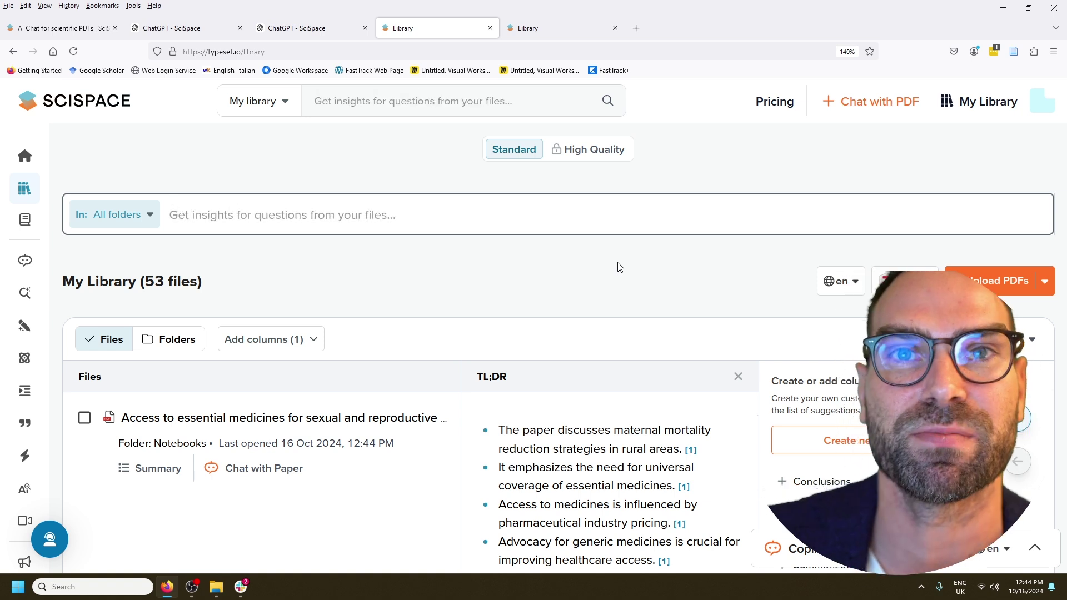
{"action": "left_click", "coordinate": [389, 218]}
Ask the library how commercial determinants affect SRH outcomes, review the answer, and add Methods Used.
{"action": "type", "text": "what is the impact of commercial determinants on sexual and reproductive health outcomes?"}
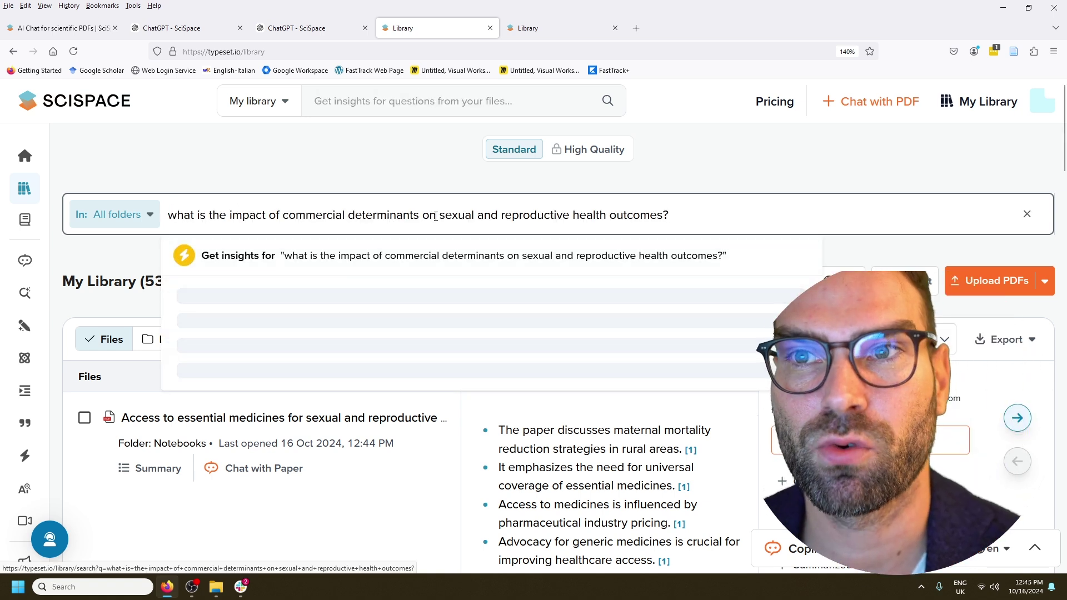
{"action": "left_click", "coordinate": [601, 255]}
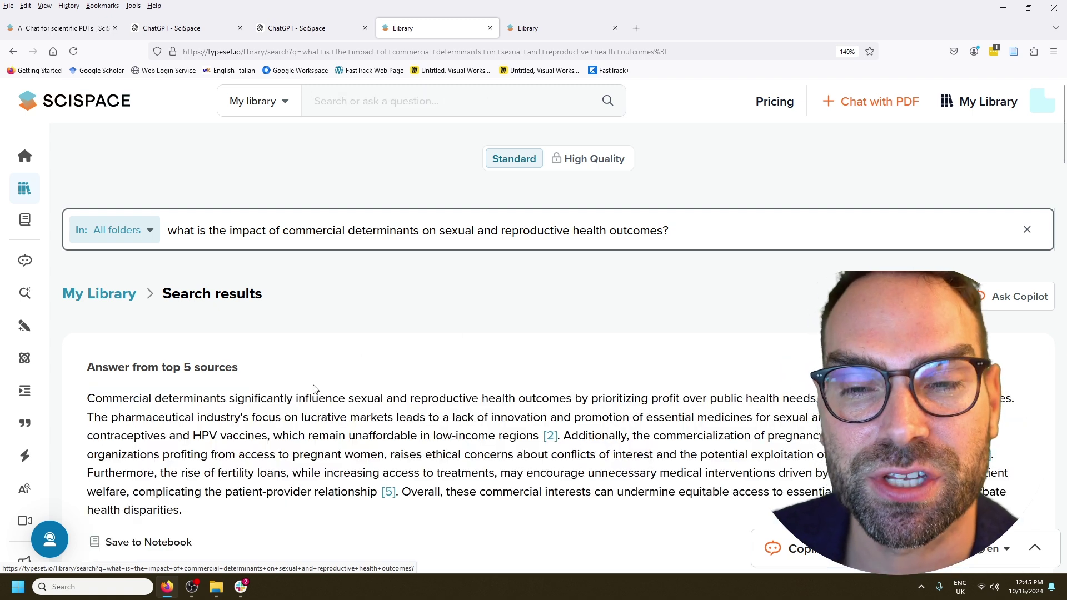
{"action": "scroll", "coordinate": [363, 367], "scroll_direction": "down", "scroll_amount": 3}
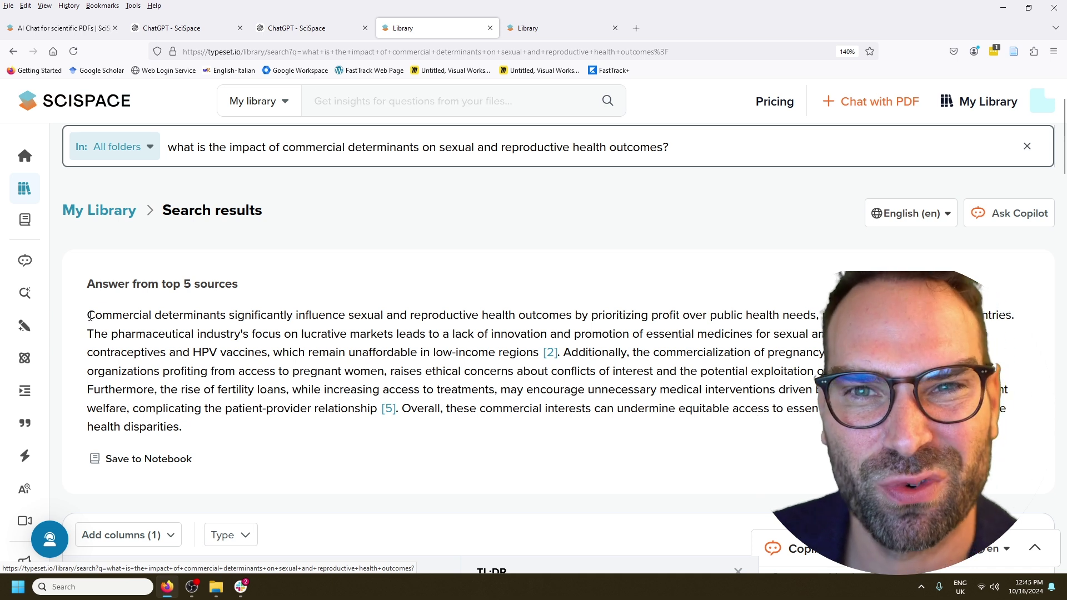
{"action": "mouse_move", "coordinate": [87, 315]}
{"action": "left_mouse_down"}
{"action": "mouse_move", "coordinate": [152, 332]}
{"action": "mouse_move", "coordinate": [295, 414]}
{"action": "mouse_move", "coordinate": [316, 441]}
{"action": "left_mouse_up"}
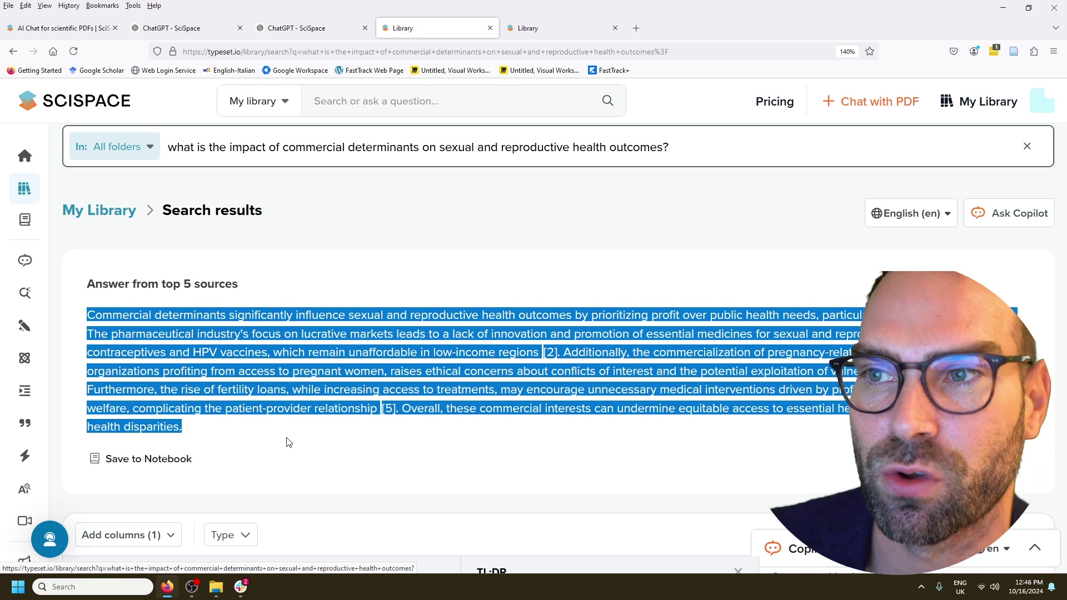
{"action": "scroll", "coordinate": [599, 337], "scroll_direction": "down", "scroll_amount": 5}
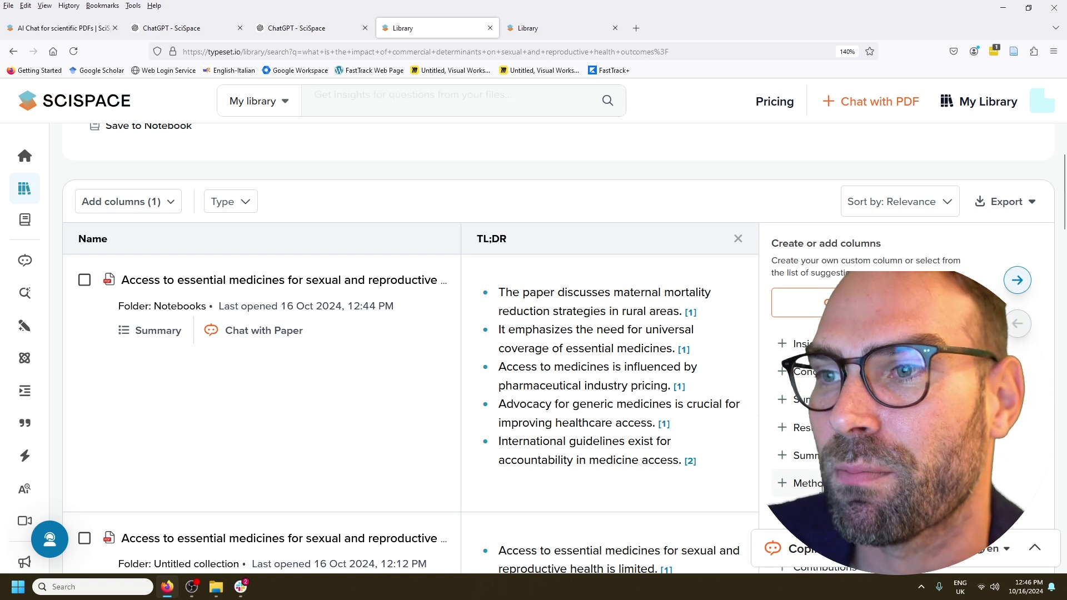
{"action": "left_click", "coordinate": [823, 488]}
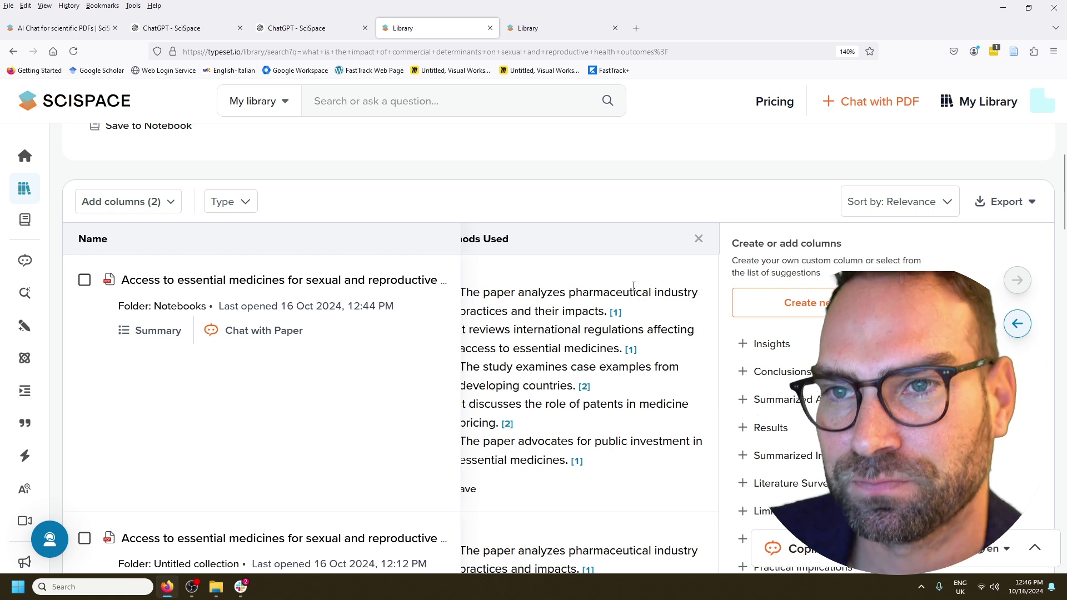
{"action": "scroll", "coordinate": [590, 388], "scroll_direction": "down", "scroll_amount": 3}
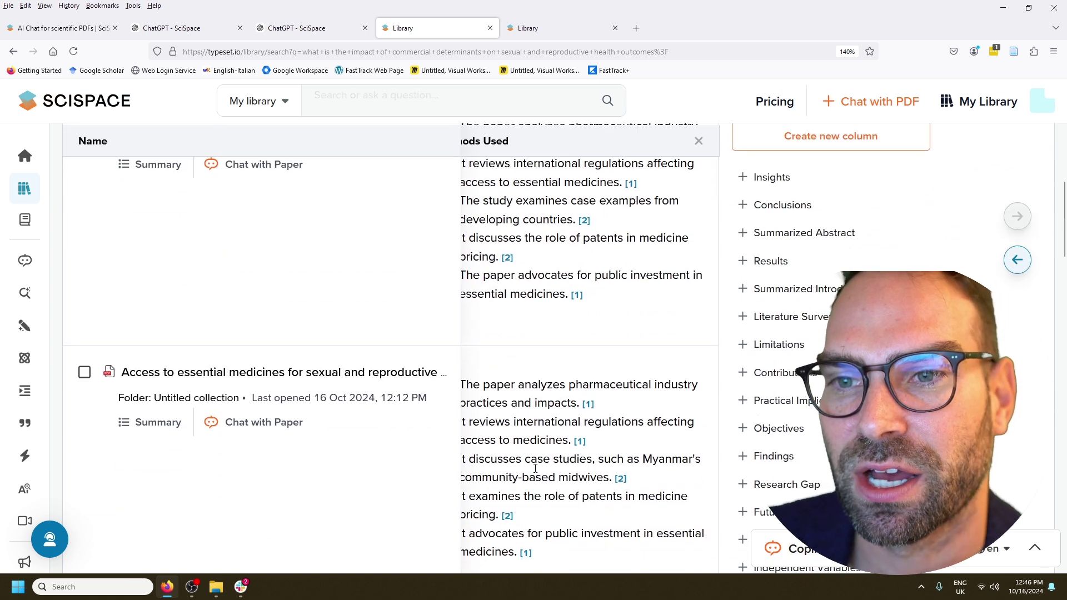
{"action": "scroll", "coordinate": [555, 394], "scroll_direction": "down", "scroll_amount": 3}
{"action": "scroll", "coordinate": [550, 406], "scroll_direction": "down", "scroll_amount": 3}
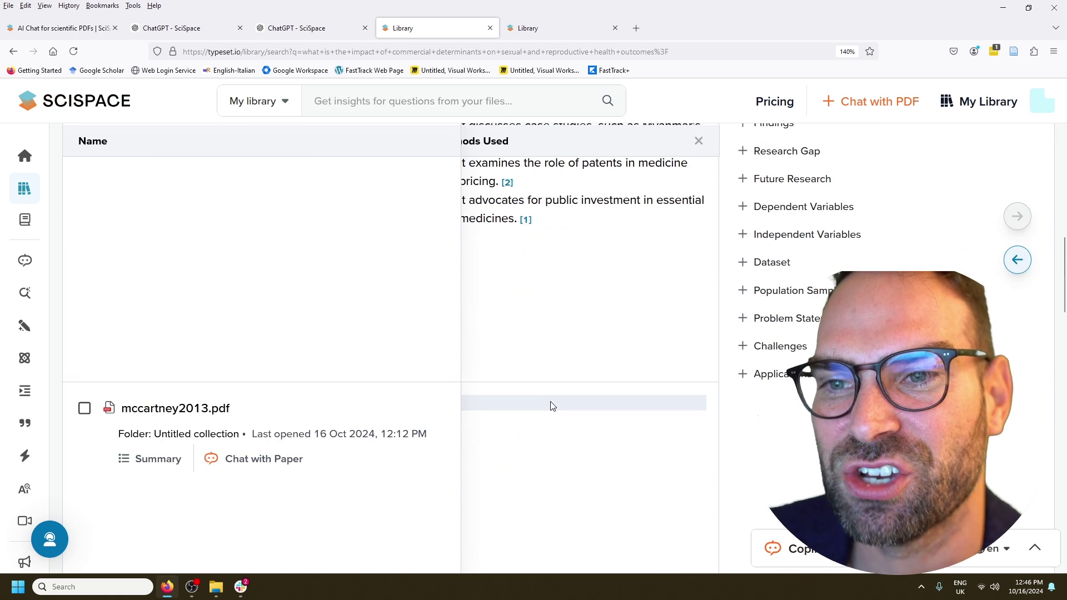
{"action": "scroll", "coordinate": [550, 406], "scroll_direction": "up", "scroll_amount": 3}
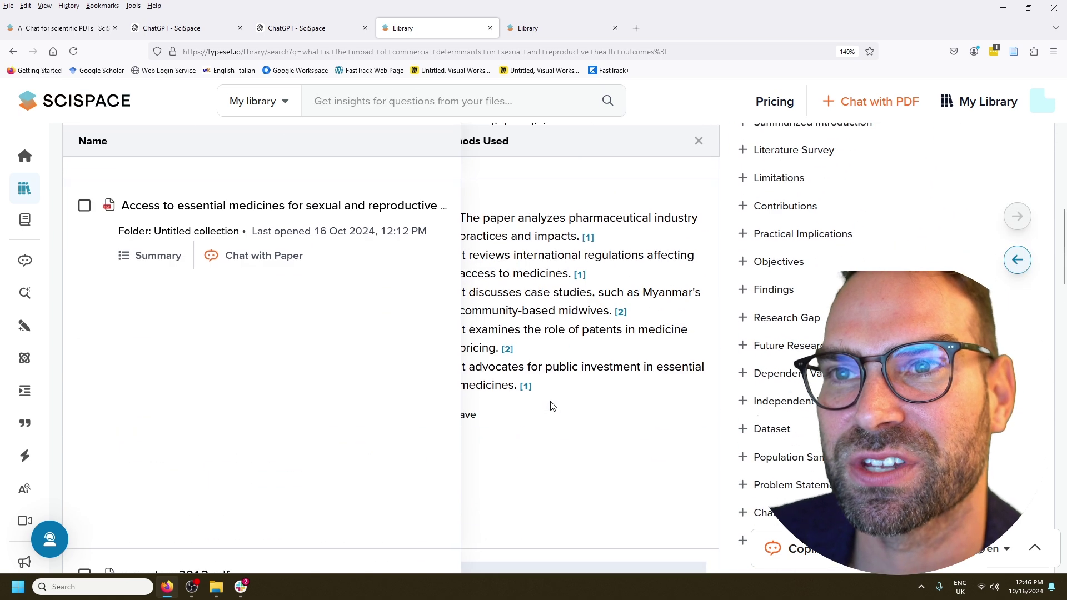
{"action": "left_click", "coordinate": [1017, 261]}
{"action": "left_click", "coordinate": [1017, 216]}
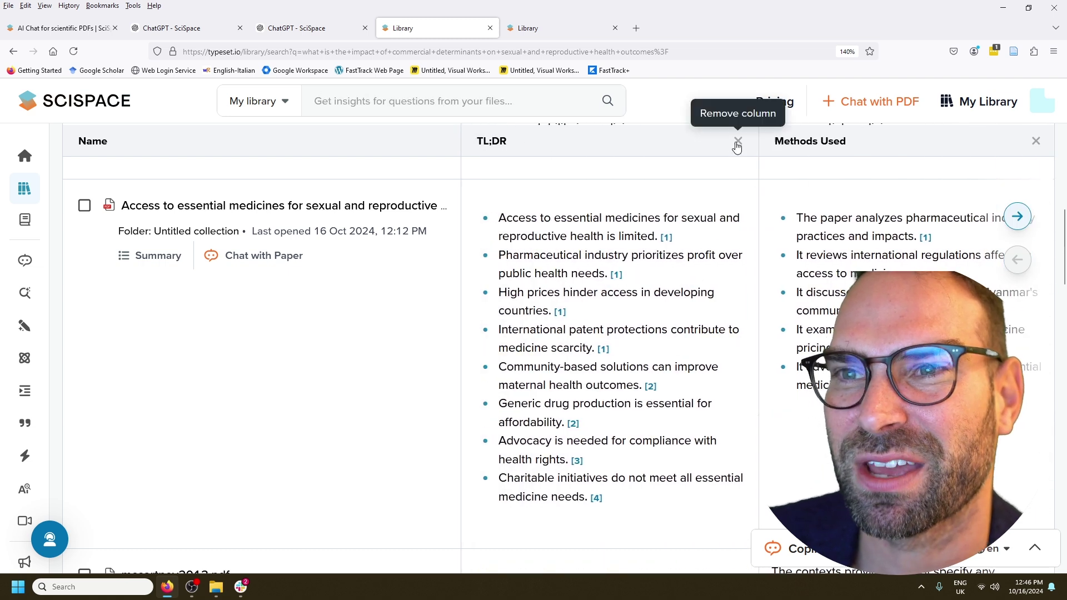
{"action": "left_click", "coordinate": [738, 141]}
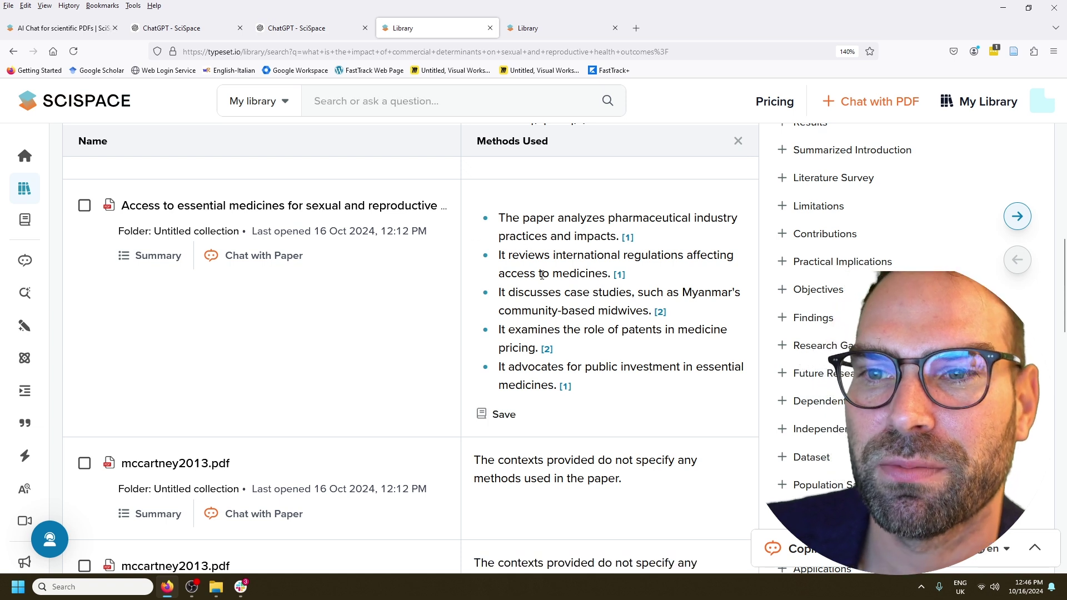
{"action": "scroll", "coordinate": [541, 274], "scroll_direction": "down", "scroll_amount": 3}
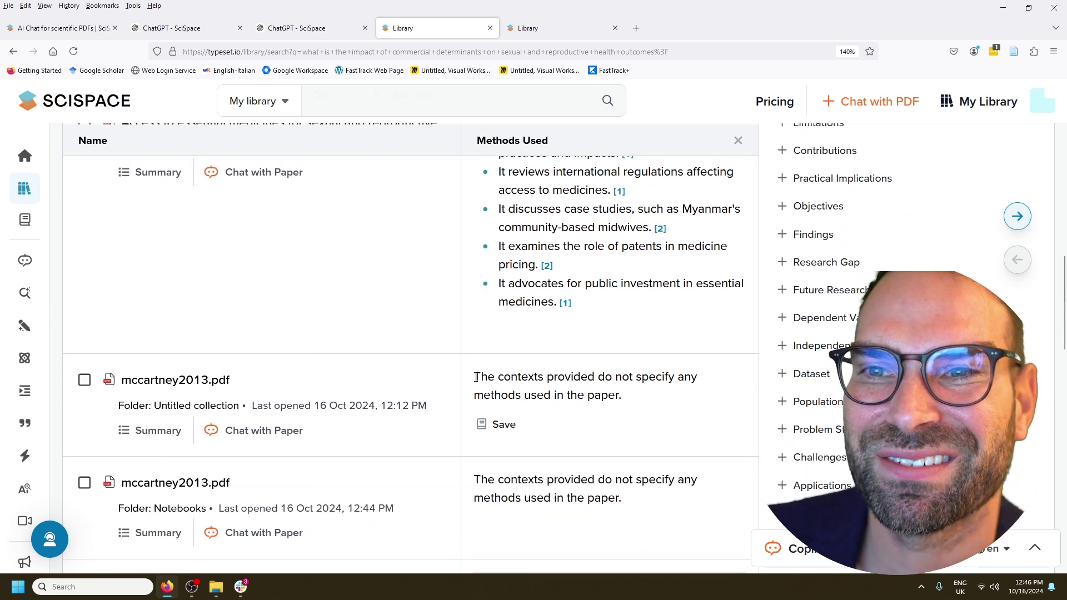
{"action": "left_click_drag", "start_coordinate": [638, 411], "coordinate": [638, 410]}
{"action": "scroll", "coordinate": [637, 408], "scroll_direction": "down", "scroll_amount": 3}
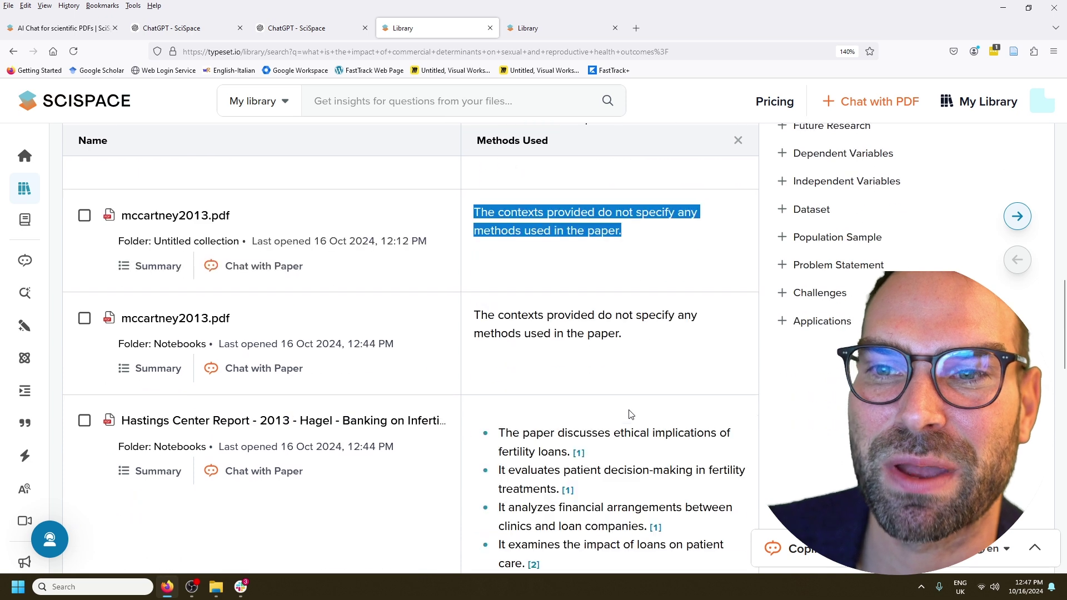
{"action": "left_click_drag", "start_coordinate": [637, 343], "coordinate": [472, 314]}
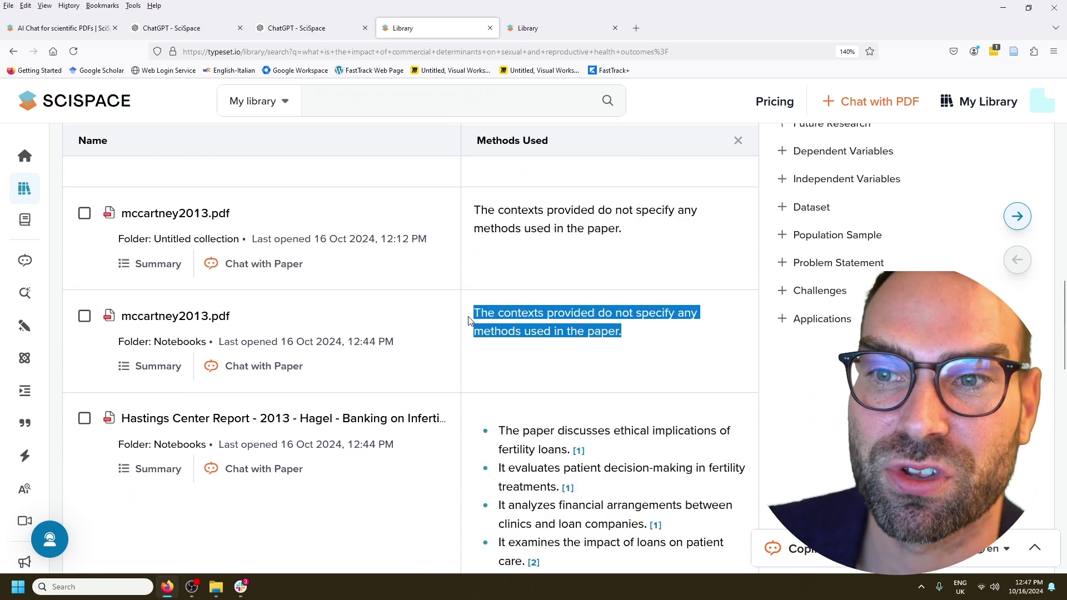
{"action": "left_click", "coordinate": [552, 326]}
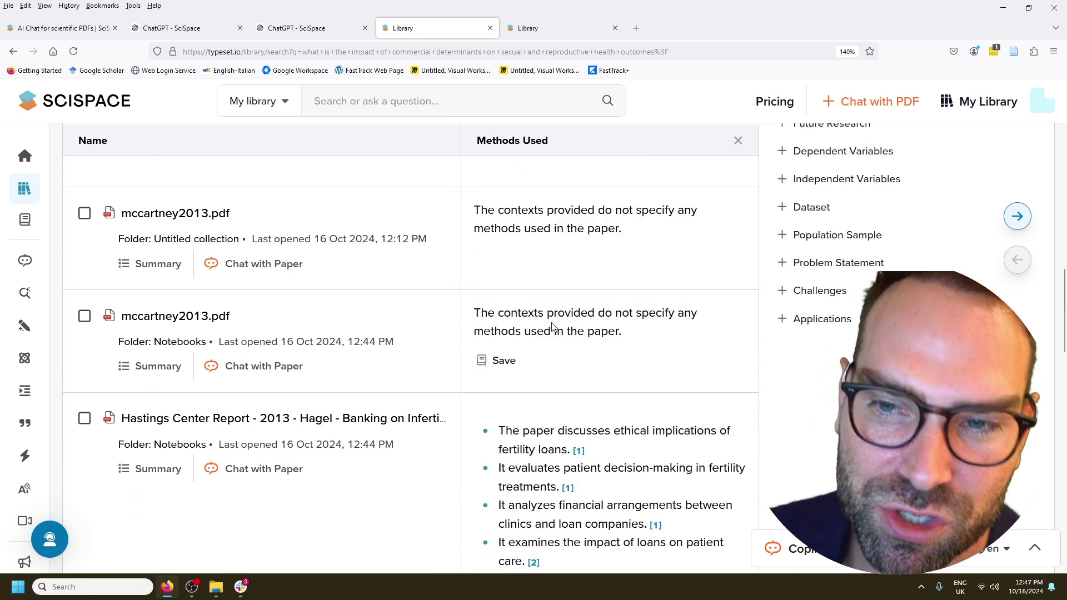
{"action": "scroll", "coordinate": [552, 327], "scroll_direction": "down", "scroll_amount": 3}
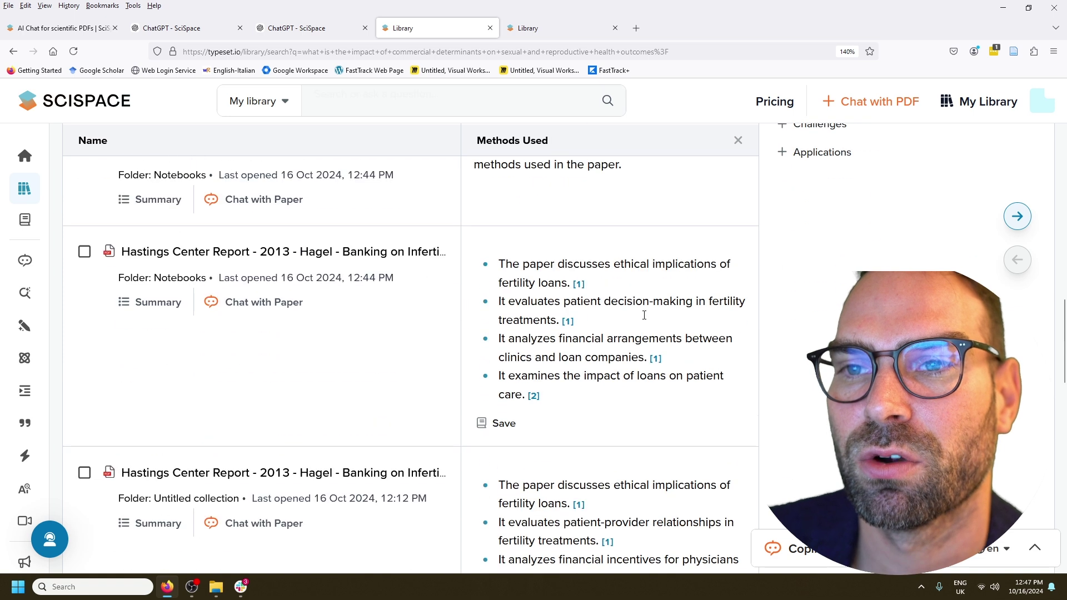
{"action": "scroll", "coordinate": [572, 403], "scroll_direction": "down", "scroll_amount": 4}
{"action": "scroll", "coordinate": [572, 404], "scroll_direction": "up", "scroll_amount": 10}
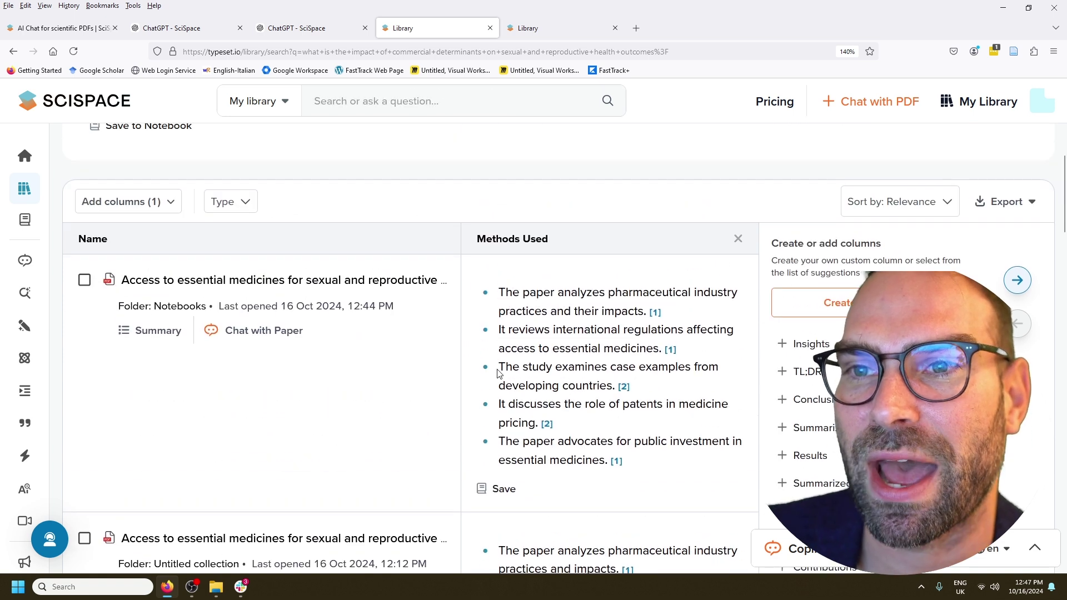
{"action": "left_click_drag", "start_coordinate": [500, 366], "coordinate": [660, 391]}
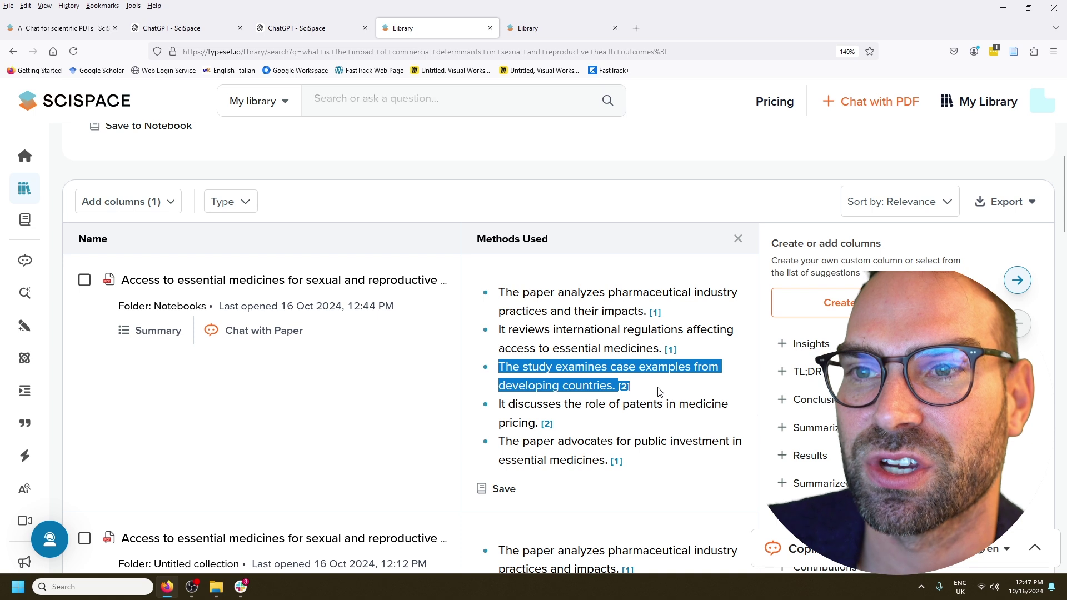
{"action": "scroll", "coordinate": [659, 390], "scroll_direction": "down", "scroll_amount": 1}
{"action": "scroll", "coordinate": [658, 388], "scroll_direction": "down", "scroll_amount": 20}
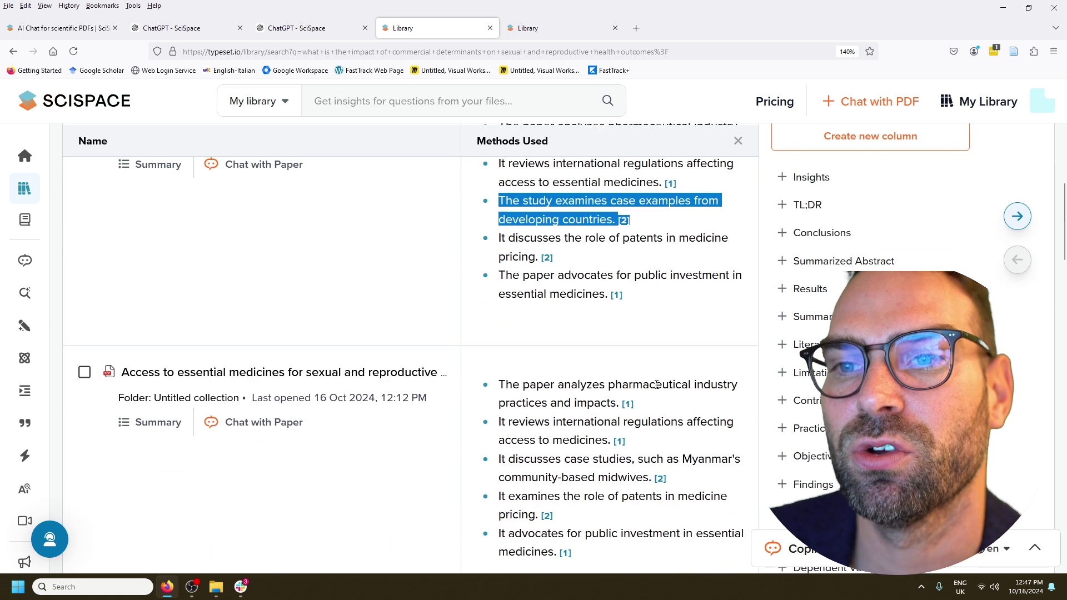
{"action": "scroll", "coordinate": [654, 395], "scroll_direction": "down", "scroll_amount": 3}
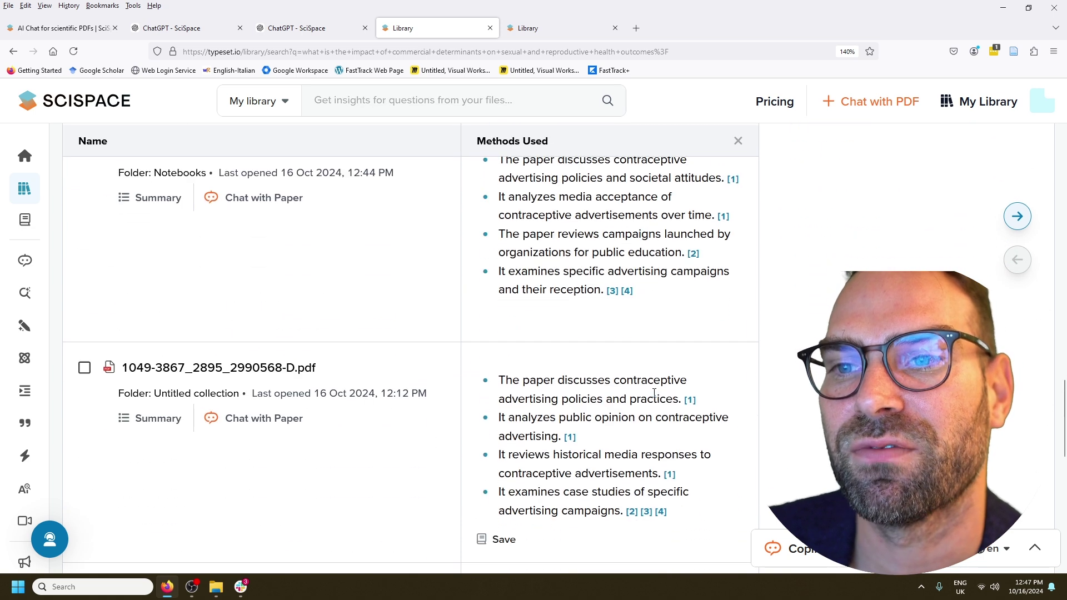
{"action": "scroll", "coordinate": [650, 398], "scroll_direction": "down", "scroll_amount": 5}
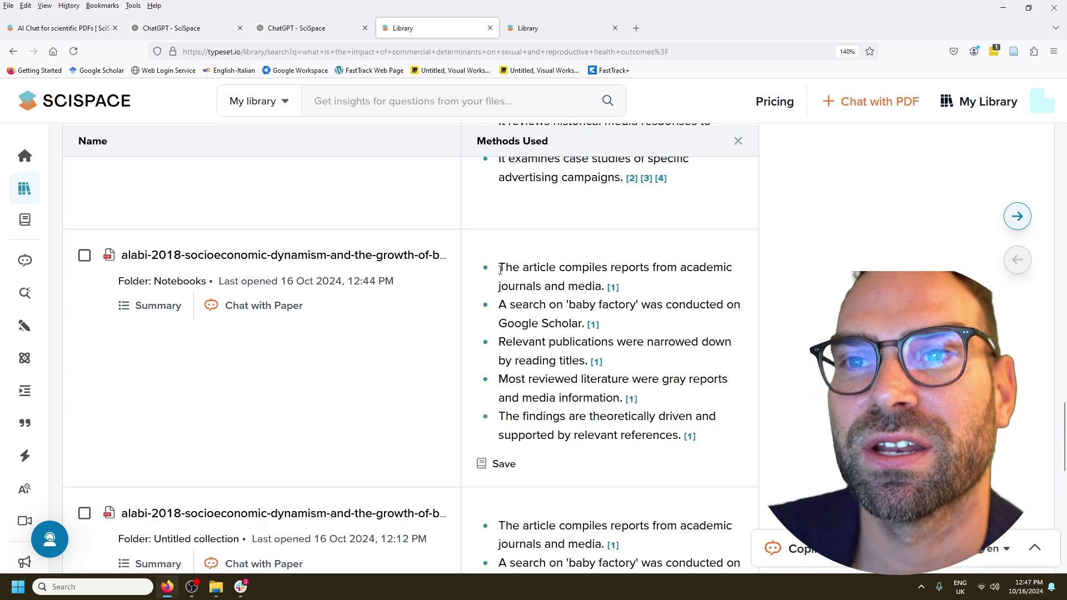
{"action": "left_click_drag", "start_coordinate": [499, 267], "coordinate": [651, 292]}
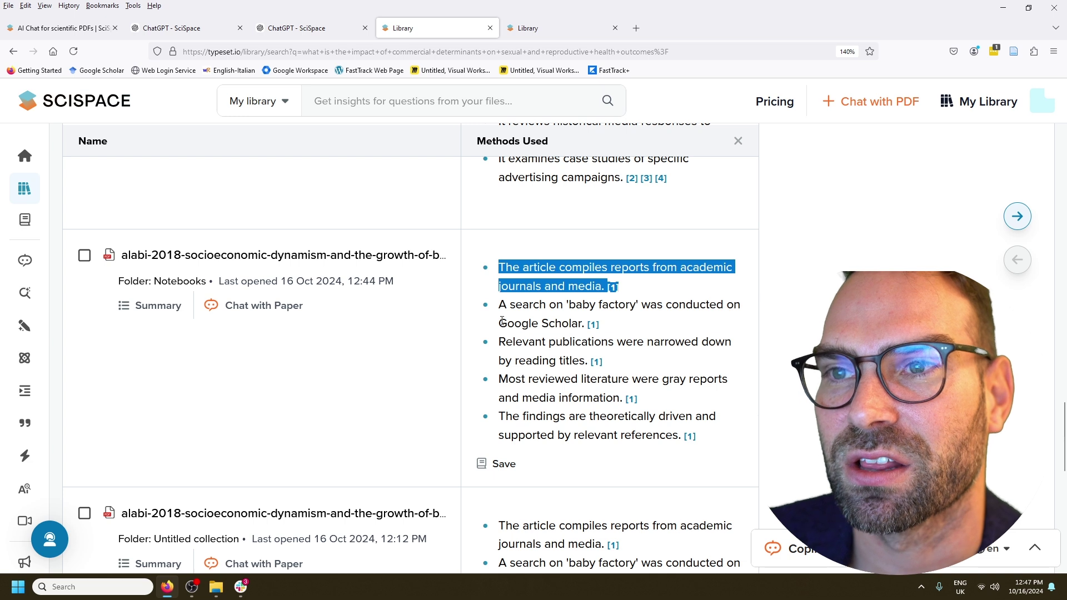
{"action": "scroll", "coordinate": [528, 333], "scroll_direction": "down", "scroll_amount": 6}
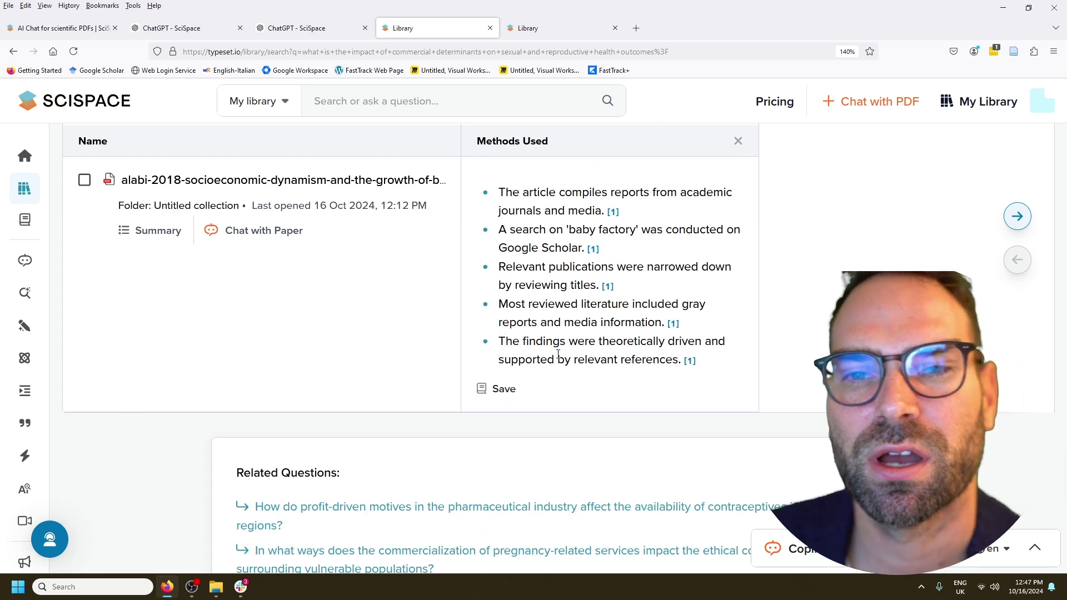
{"action": "scroll", "coordinate": [561, 353], "scroll_direction": "up", "scroll_amount": 15}
{"action": "scroll", "coordinate": [566, 353], "scroll_direction": "down", "scroll_amount": 10}
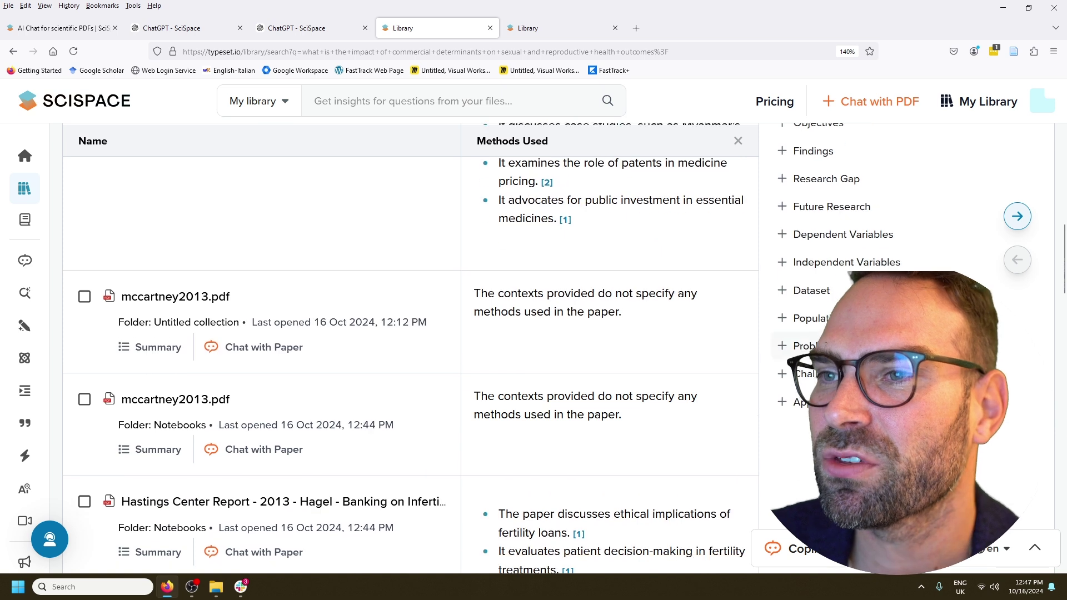
{"action": "scroll", "coordinate": [565, 353], "scroll_direction": "up", "scroll_amount": 3}
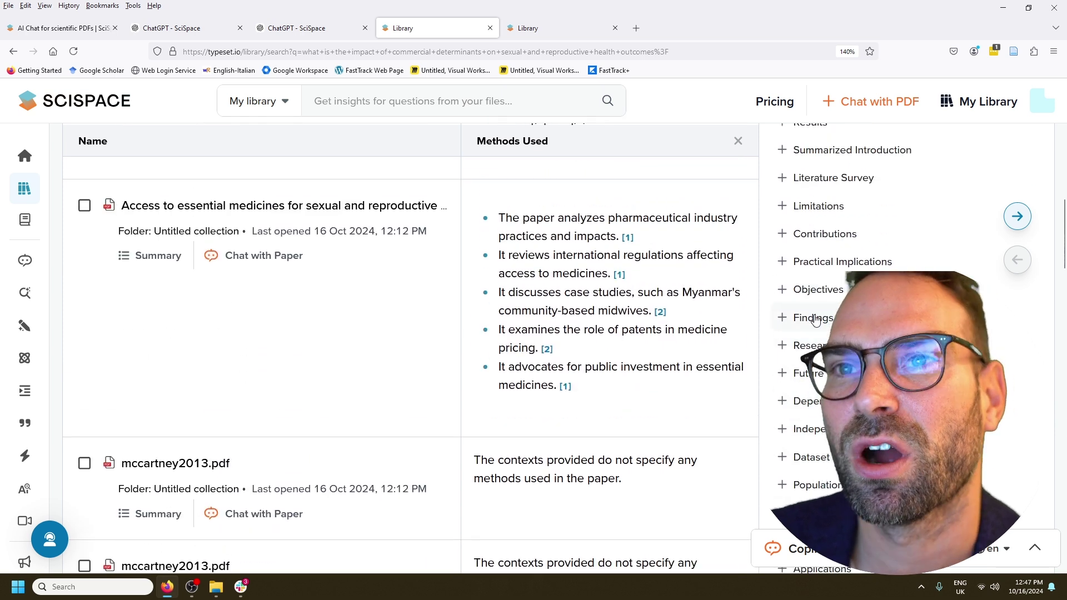
{"action": "scroll", "coordinate": [541, 336], "scroll_direction": "up", "scroll_amount": 6}
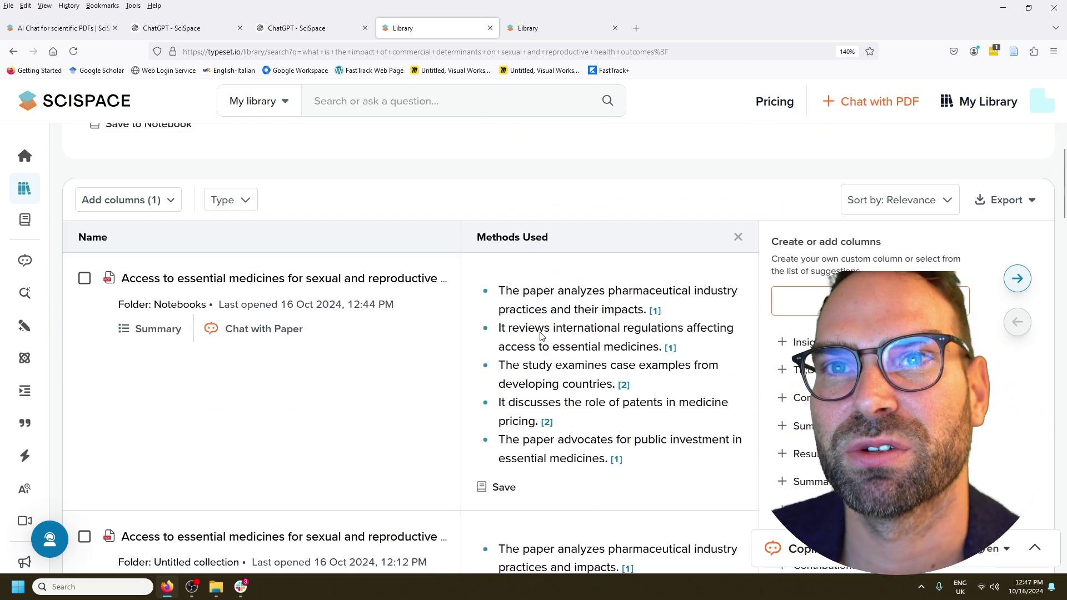
{"action": "scroll", "coordinate": [542, 336], "scroll_direction": "up", "scroll_amount": 8}
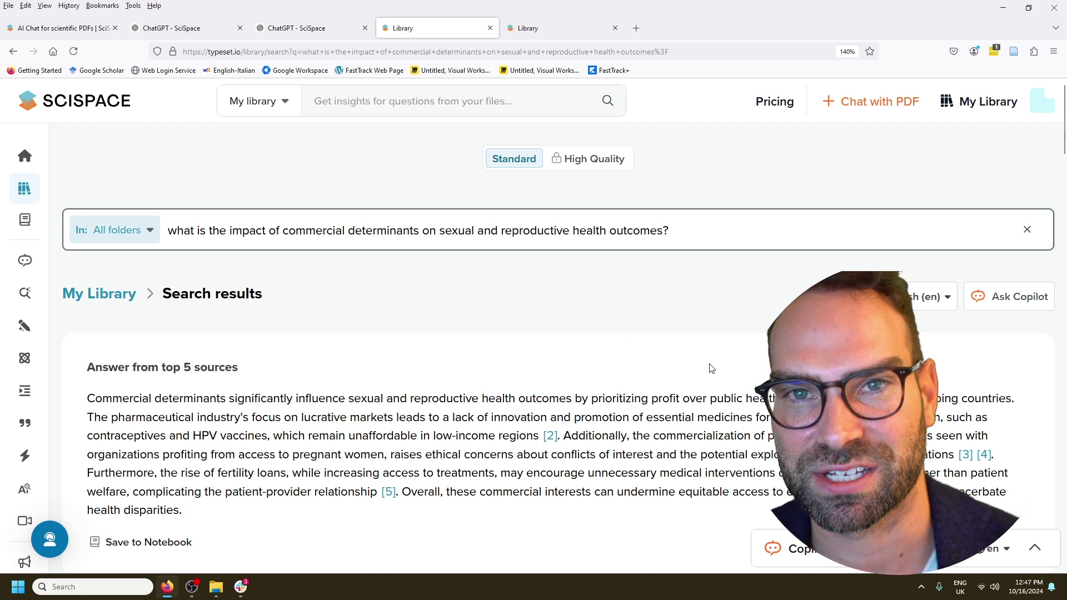
{"action": "scroll", "coordinate": [717, 372], "scroll_direction": "down", "scroll_amount": 8}
Add a Results column and view it side by side with Methods Used.
{"action": "left_click", "coordinate": [800, 400]}
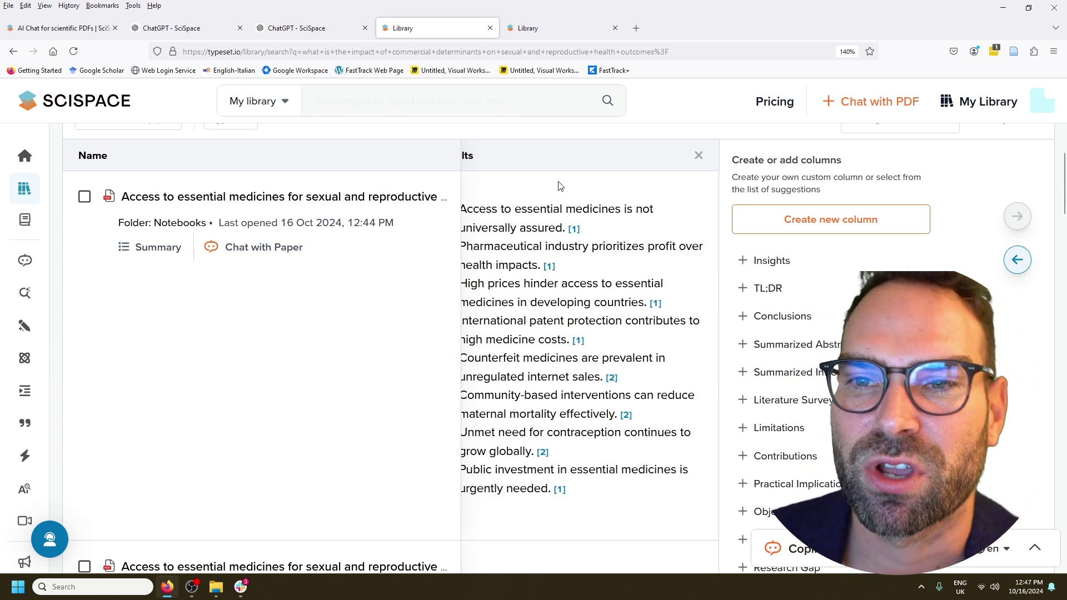
{"action": "mouse_move", "coordinate": [561, 201]}
{"action": "left_mouse_down"}
{"action": "mouse_move", "coordinate": [609, 210]}
{"action": "mouse_move", "coordinate": [571, 198]}
{"action": "left_mouse_up"}
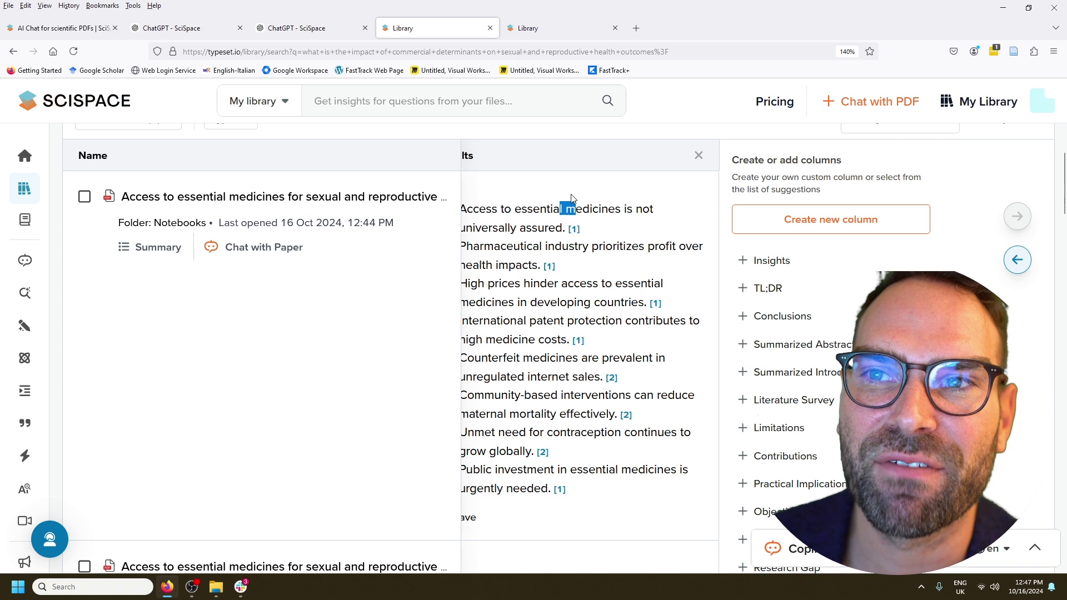
{"action": "left_click", "coordinate": [1017, 260]}
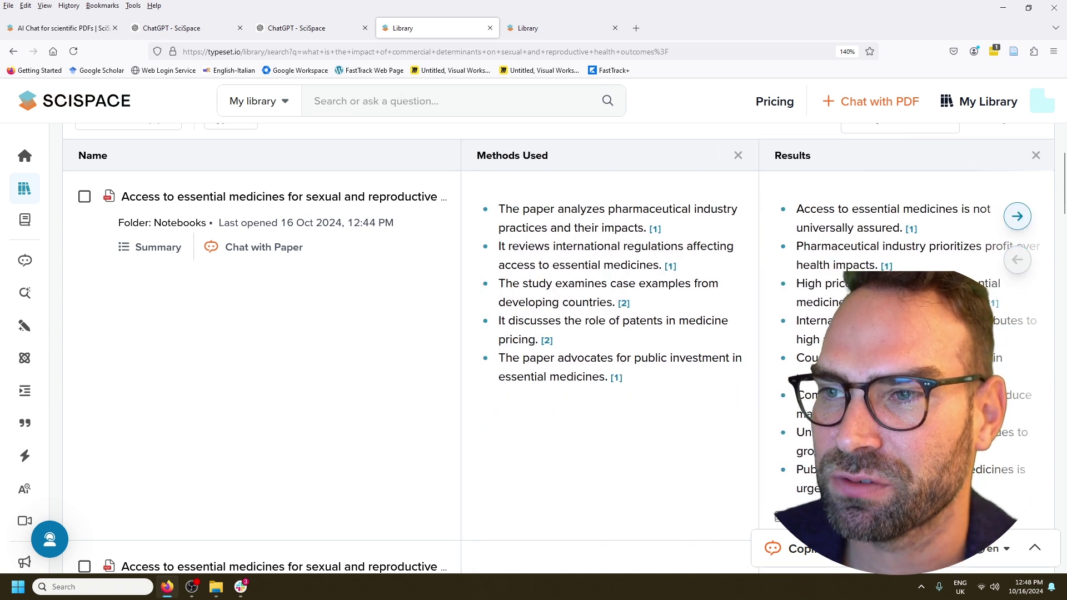
Open the cited essential-medicines paper from citation [1] in a new tab.
{"action": "mouse_move", "coordinate": [992, 303]}
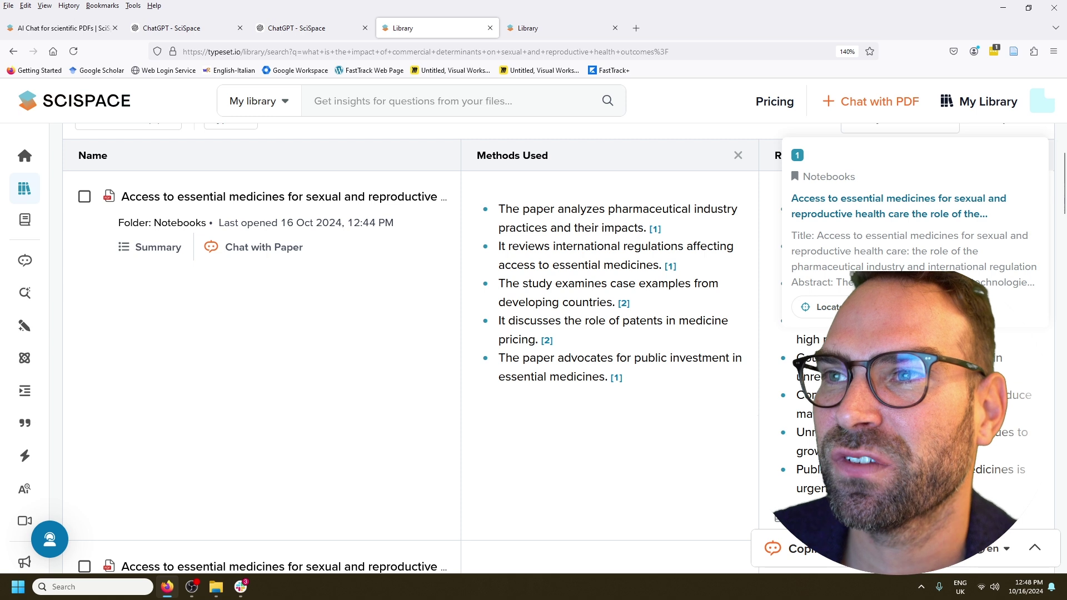
{"action": "mouse_move", "coordinate": [994, 339]}
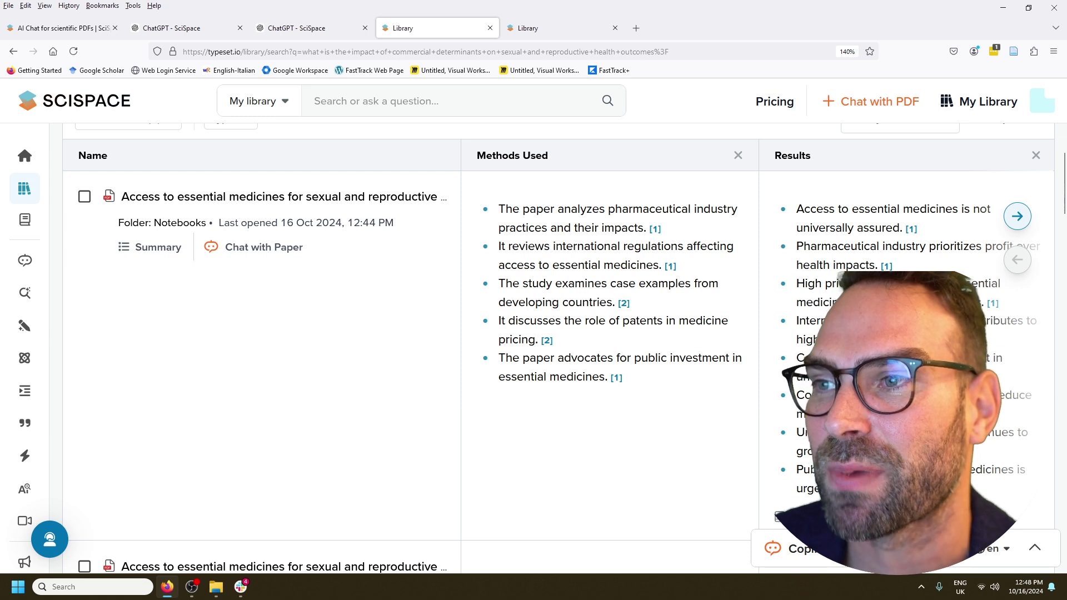
{"action": "left_click", "coordinate": [866, 236]}
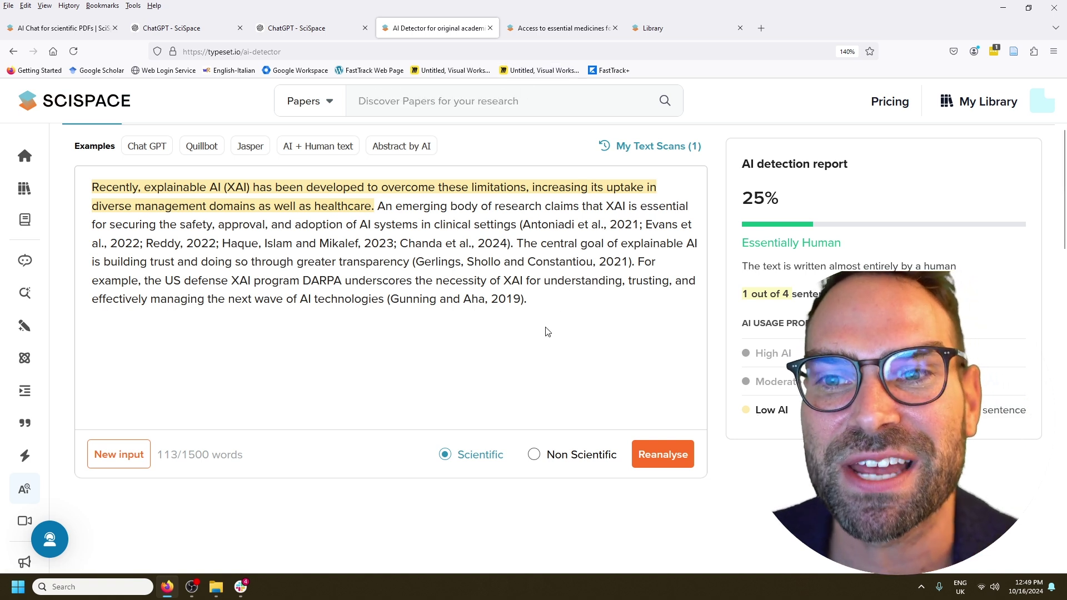
Clear the example passage from the AI Detector text box.
{"action": "left_click", "coordinate": [560, 305]}
{"action": "key", "text": "ctrl+a"}
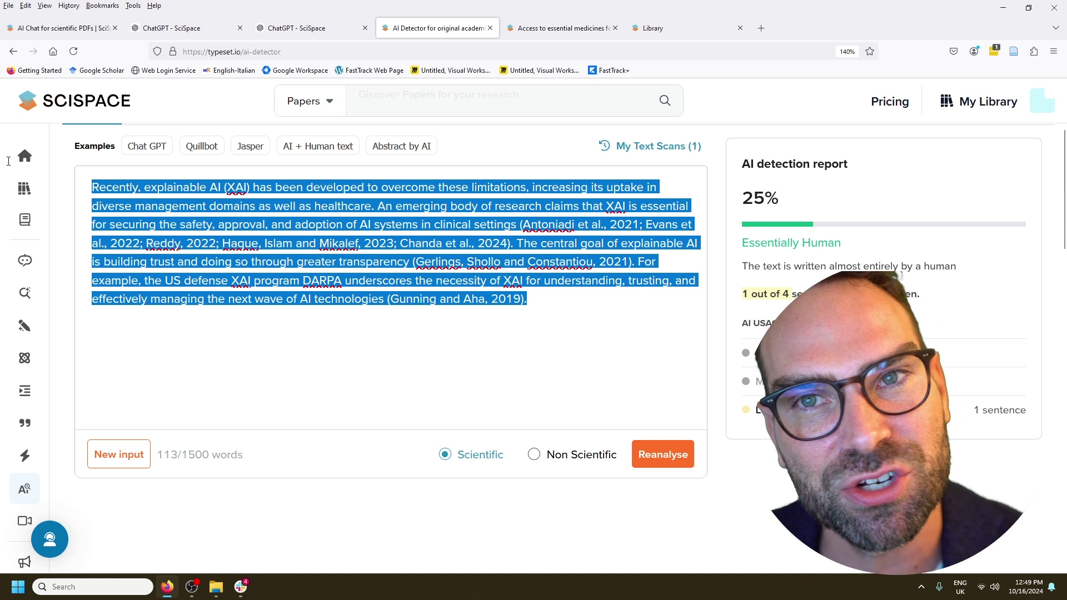
{"action": "key", "text": "BackSpace"}
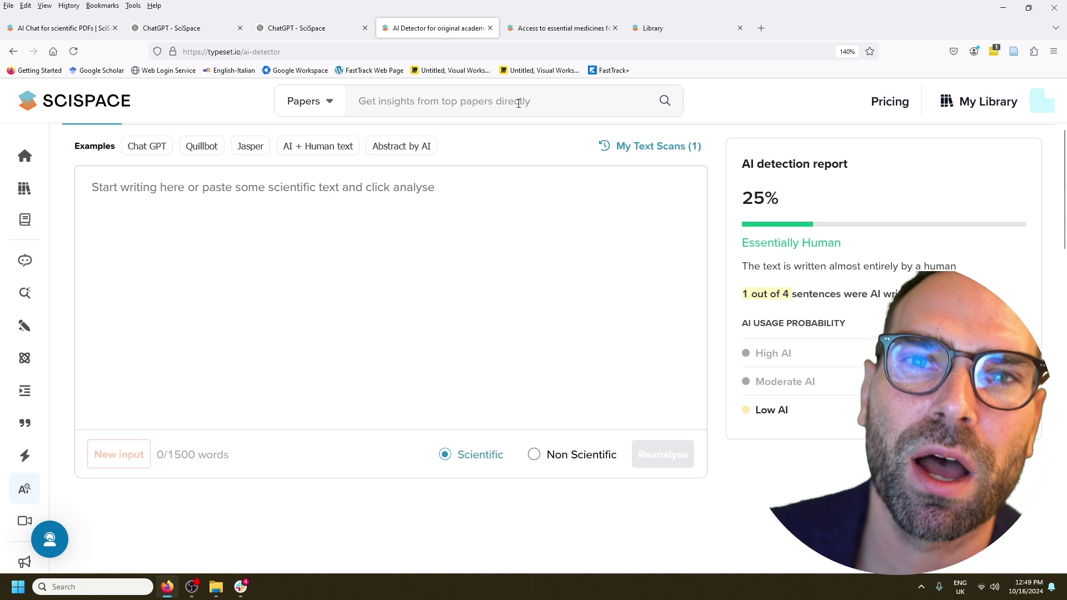
Load the 2015 Tanderup informed-consent surrogacy PDF from SRHR articles into Upload PDF.
{"action": "mouse_move", "coordinate": [216, 587]}
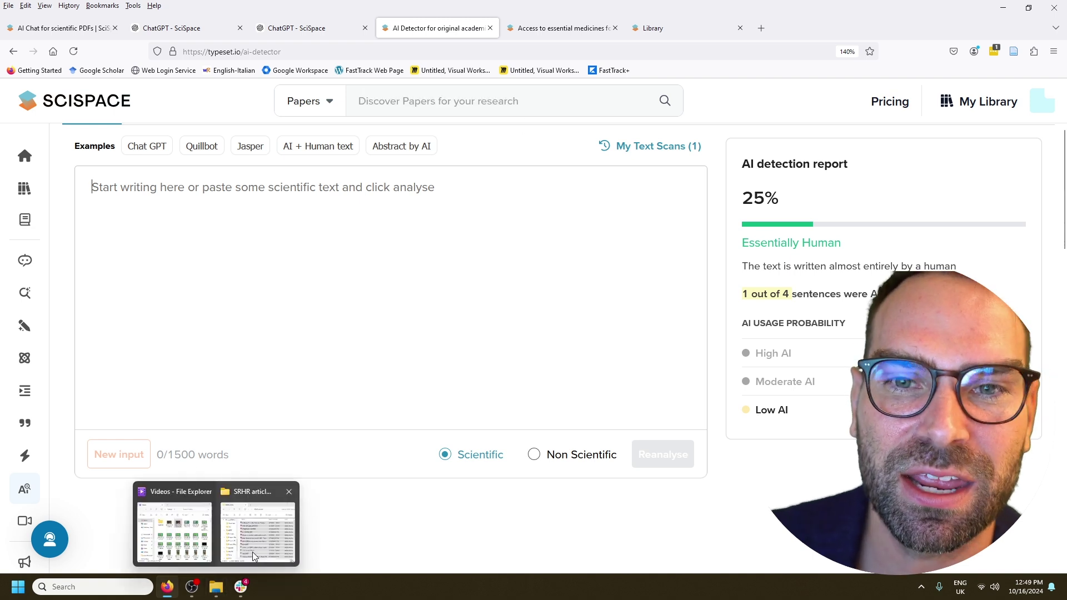
{"action": "left_click", "coordinate": [252, 552]}
{"action": "left_click_drag", "start_coordinate": [739, 277], "coordinate": [348, 245]}
{"action": "mouse_move", "coordinate": [216, 586]}
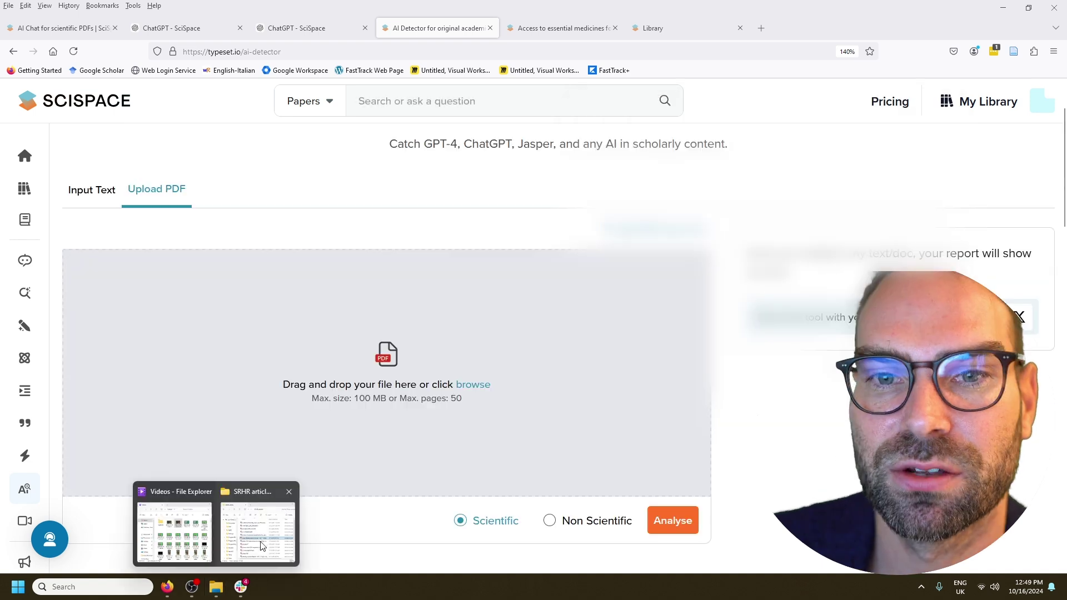
{"action": "left_click", "coordinate": [258, 534]}
{"action": "left_click_drag", "start_coordinate": [739, 276], "coordinate": [344, 378]}
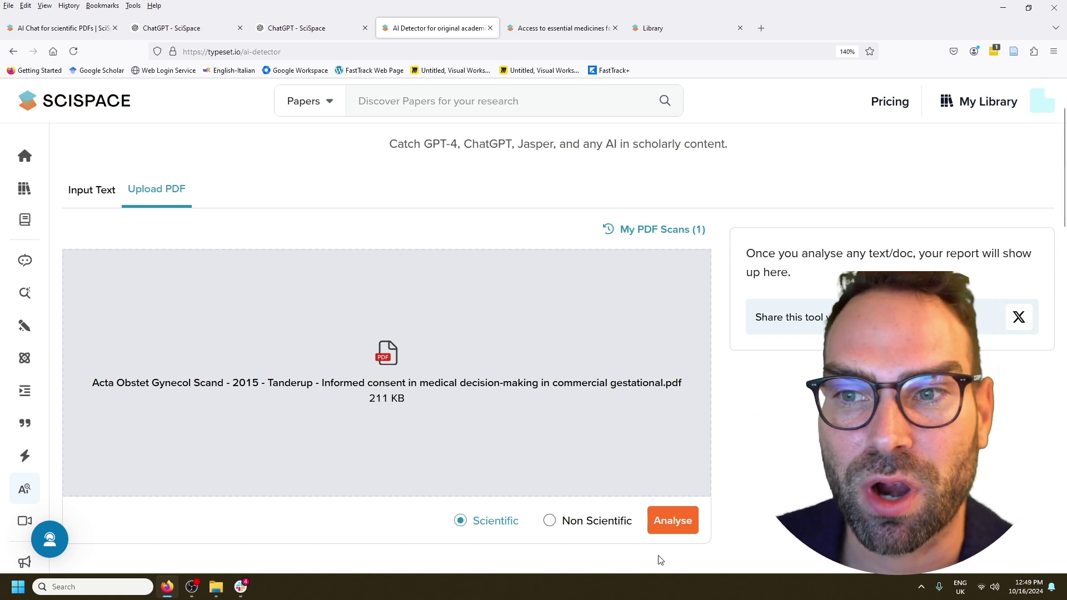
Analyse the Tanderup surrogacy PDF and review the 0% result: 0 of 257 sentences flagged.
{"action": "left_click", "coordinate": [682, 525]}
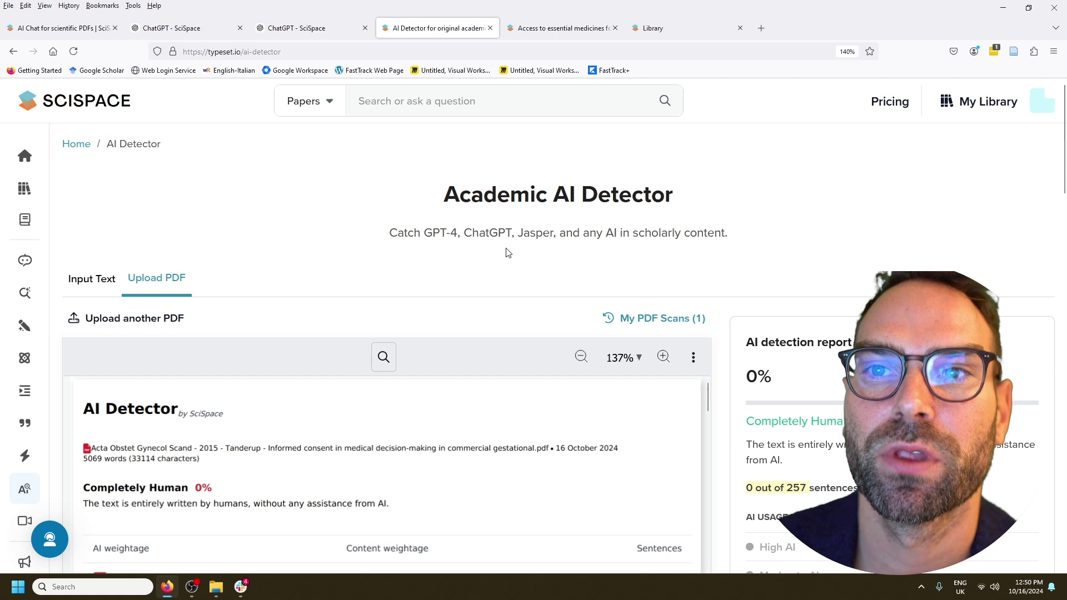
{"action": "scroll", "coordinate": [351, 252], "scroll_direction": "down", "scroll_amount": 4}
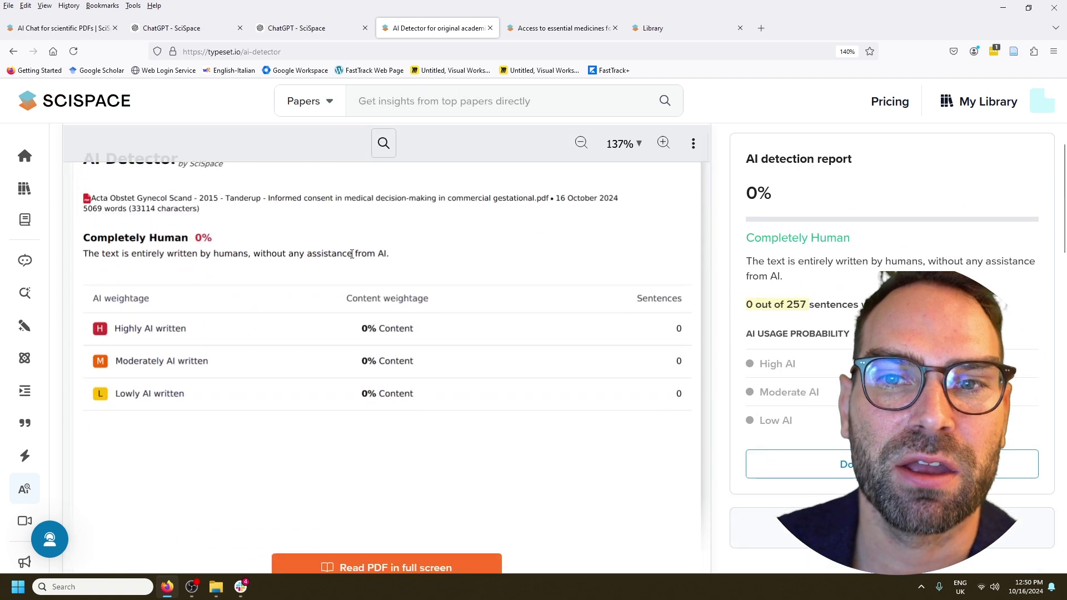